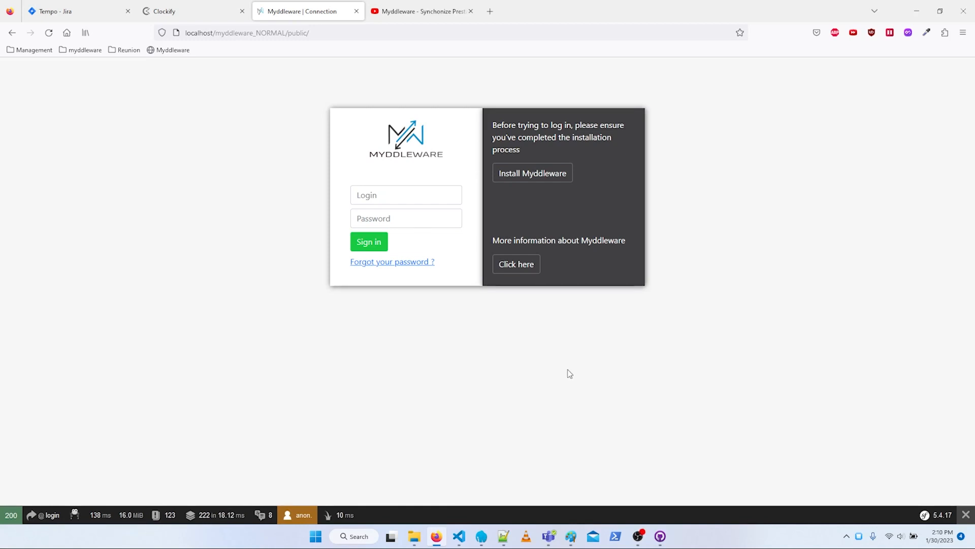
- Sign in to Myddleware with the account login and password
{"action": "left_click", "coordinate": [397, 189]}
{"action": "left_click", "coordinate": [389, 214]}
{"action": "left_click", "coordinate": [368, 244]}
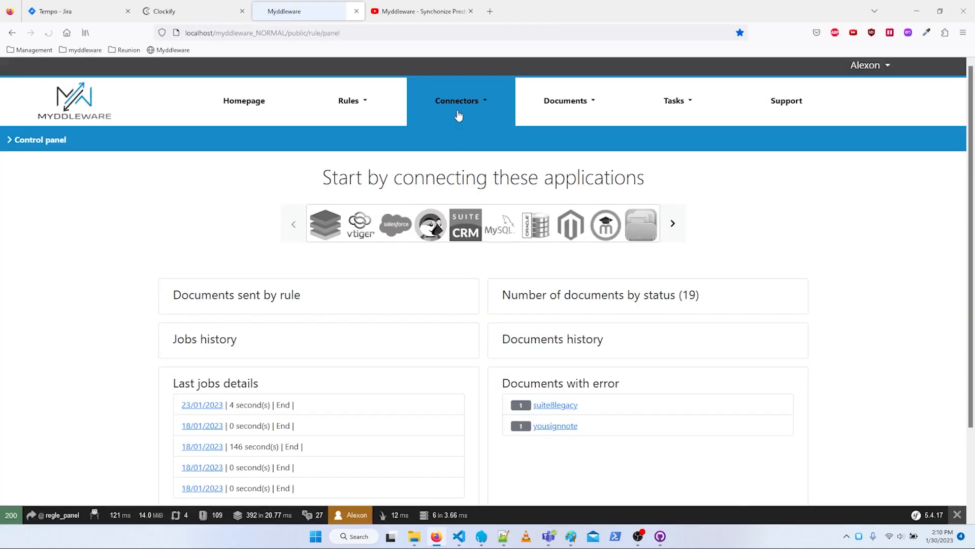
- Start creating a new connector with Moodle as the solution
{"action": "left_click", "coordinate": [475, 102]}
{"action": "left_click", "coordinate": [450, 131]}
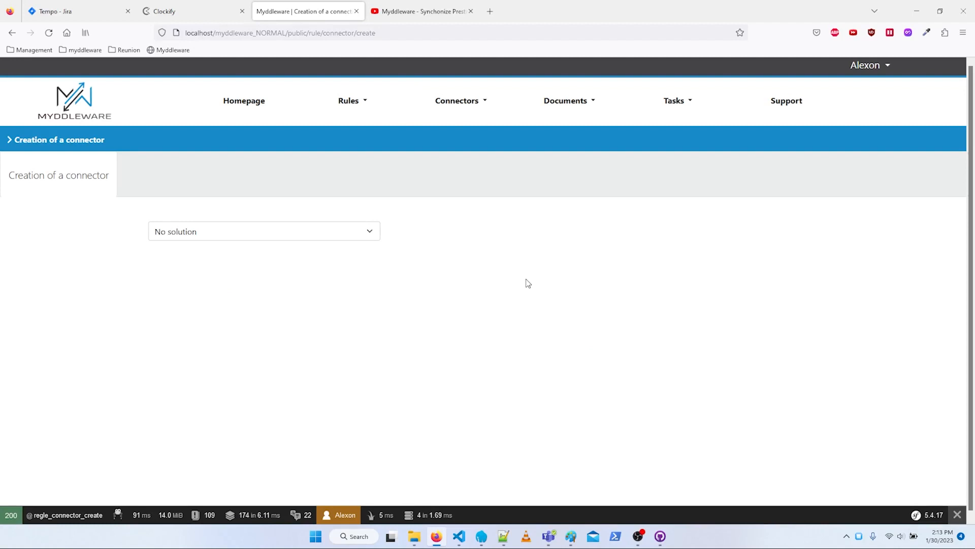
{"action": "left_click", "coordinate": [287, 231]}
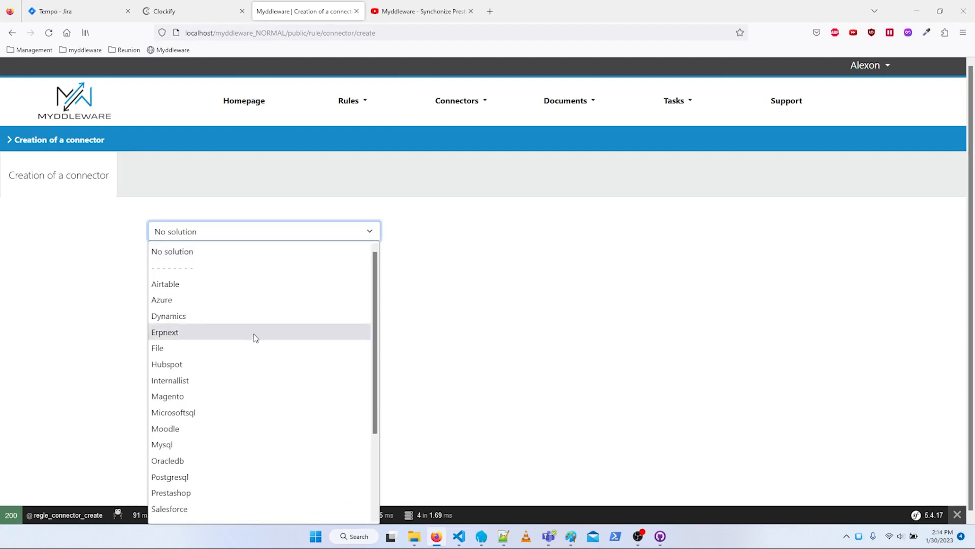
{"action": "scroll", "coordinate": [259, 385], "scroll_direction": "down", "scroll_amount": 3}
{"action": "left_click", "coordinate": [221, 333]}
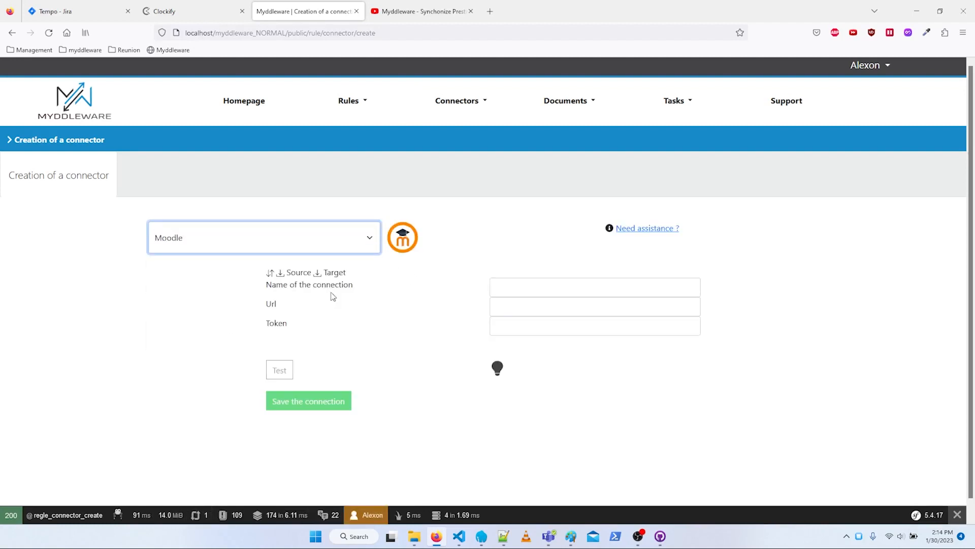
{"action": "left_click", "coordinate": [551, 287]}
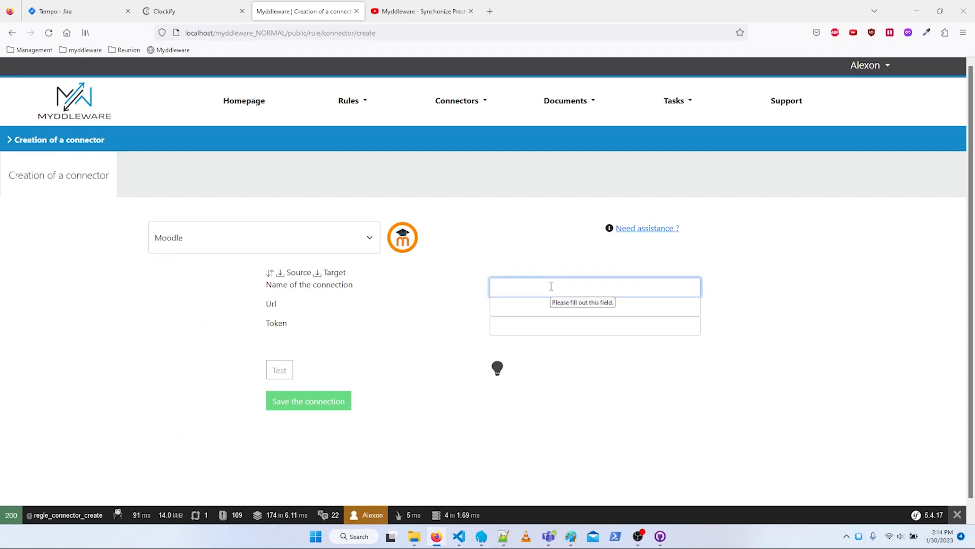
{"action": "type", "text": "myddlewaremoodle"}
{"action": "left_click", "coordinate": [520, 304]}
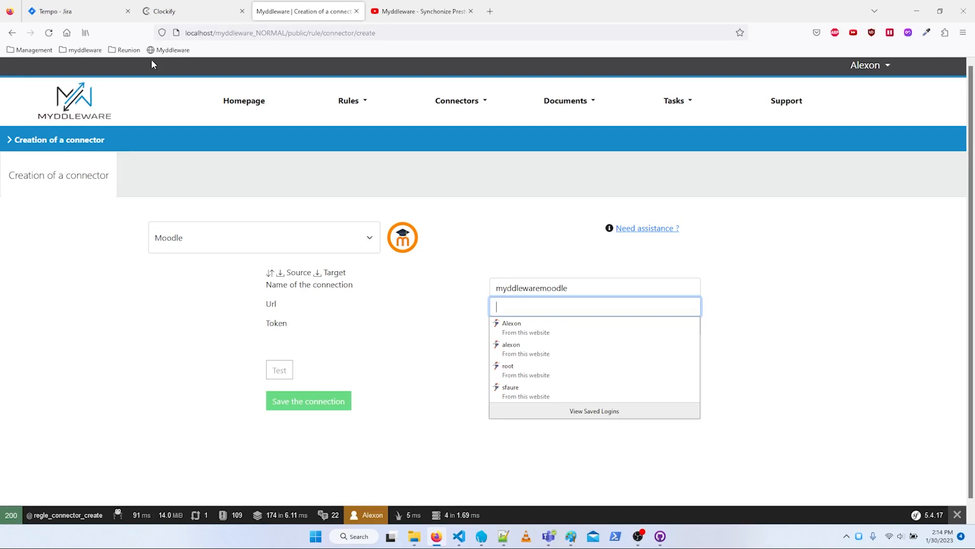
{"action": "type", "text": "http://moodle.myddleware.ovh/"}
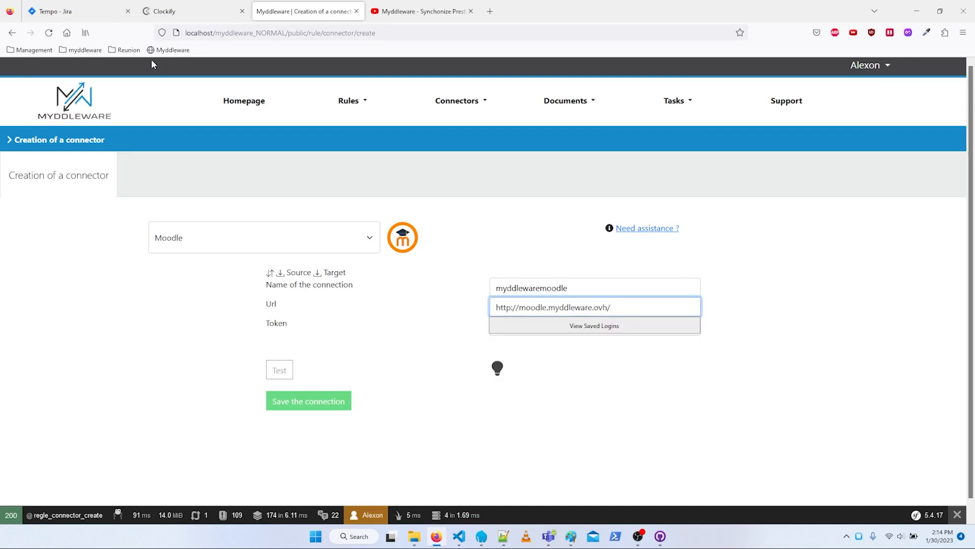
{"action": "left_click", "coordinate": [417, 329]}
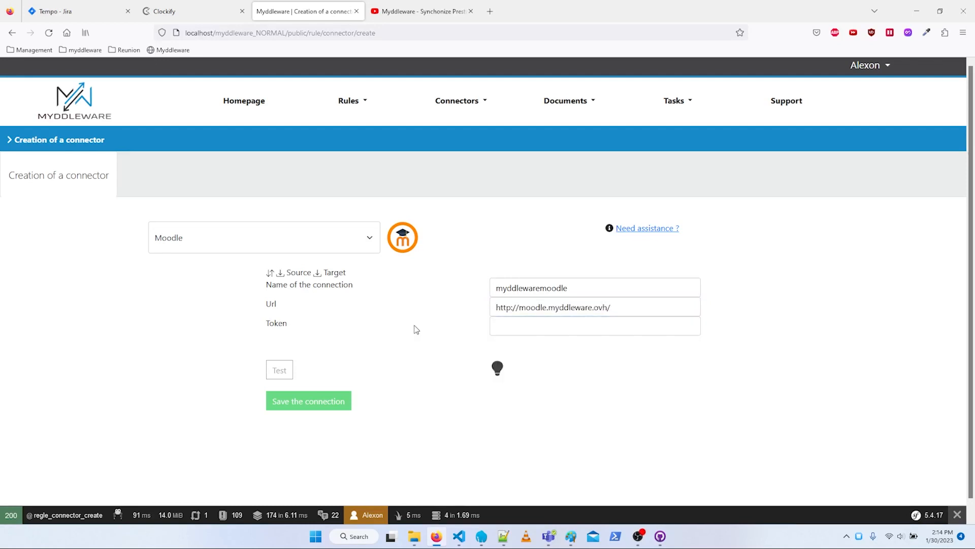
- Enter the Moodle token, then test and save the connection without storing the login in the browser
{"action": "left_click", "coordinate": [532, 329]}
{"action": "key", "text": "ctrl+v"}
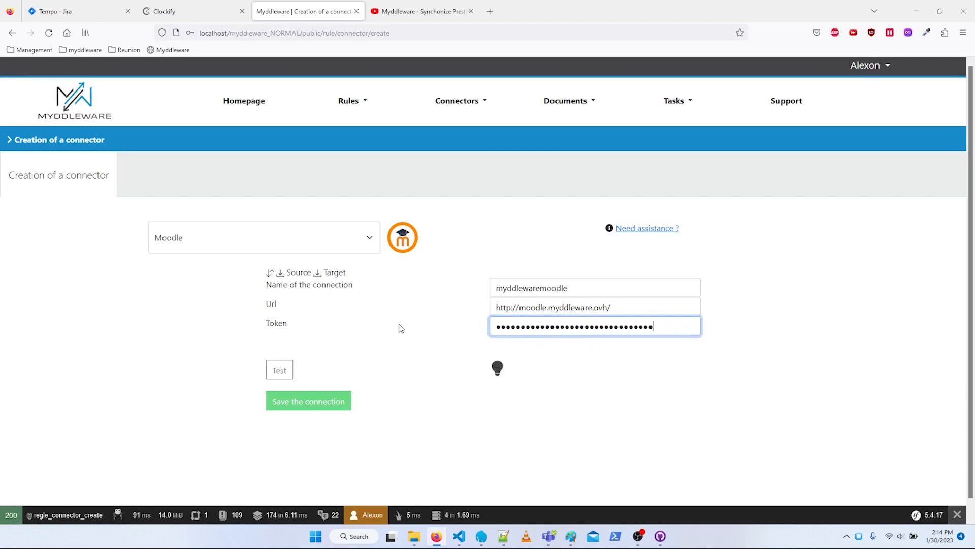
{"action": "left_click", "coordinate": [281, 371]}
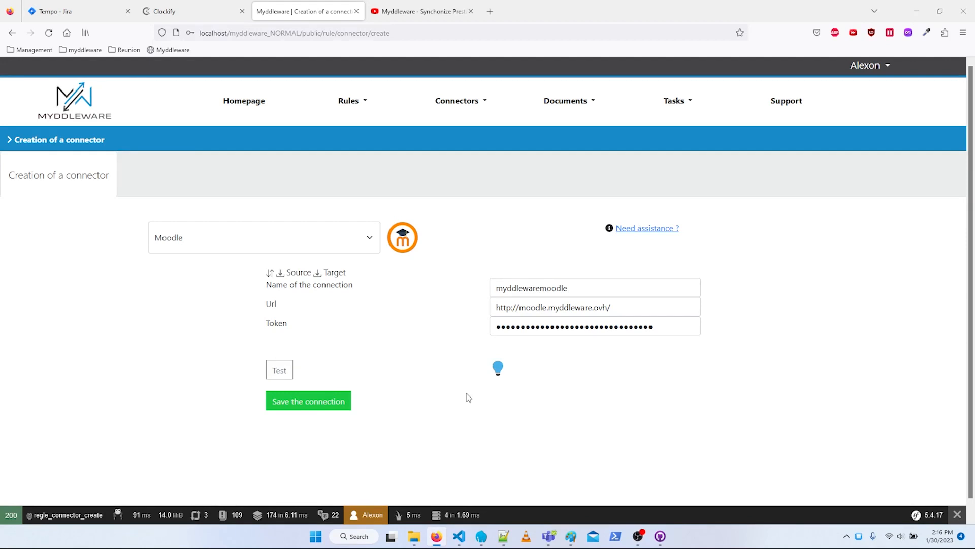
{"action": "left_click", "coordinate": [331, 401]}
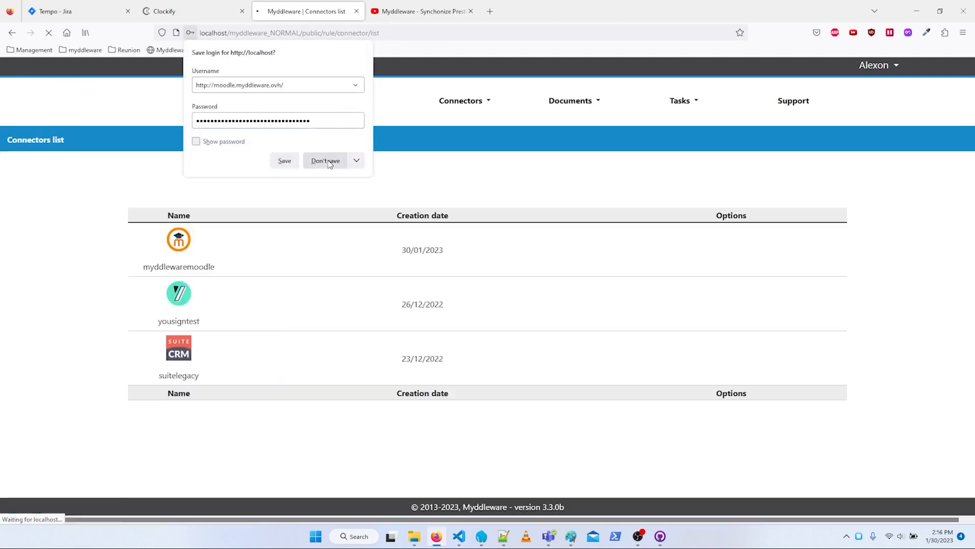
{"action": "left_click", "coordinate": [327, 161]}
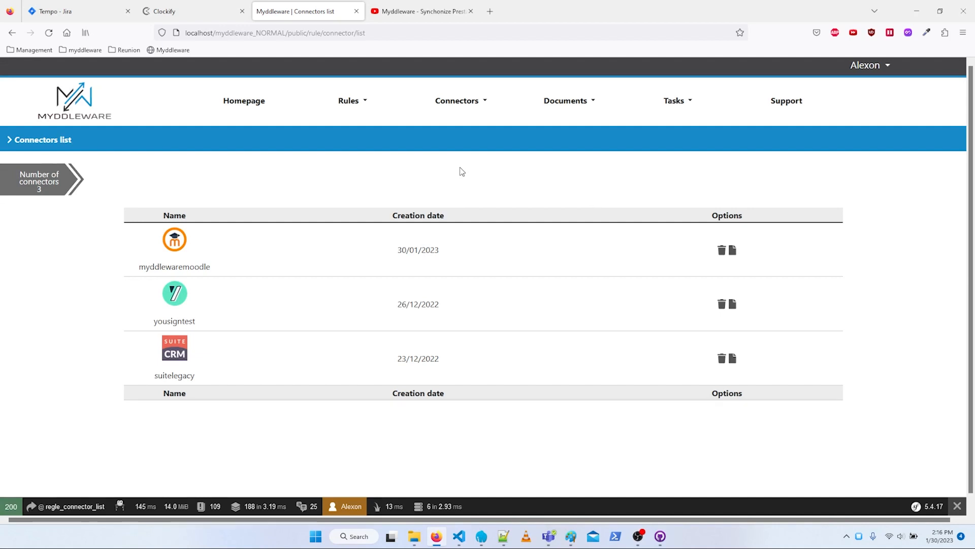
- Start creating another connector with Prestashop as the solution
{"action": "left_click", "coordinate": [468, 102]}
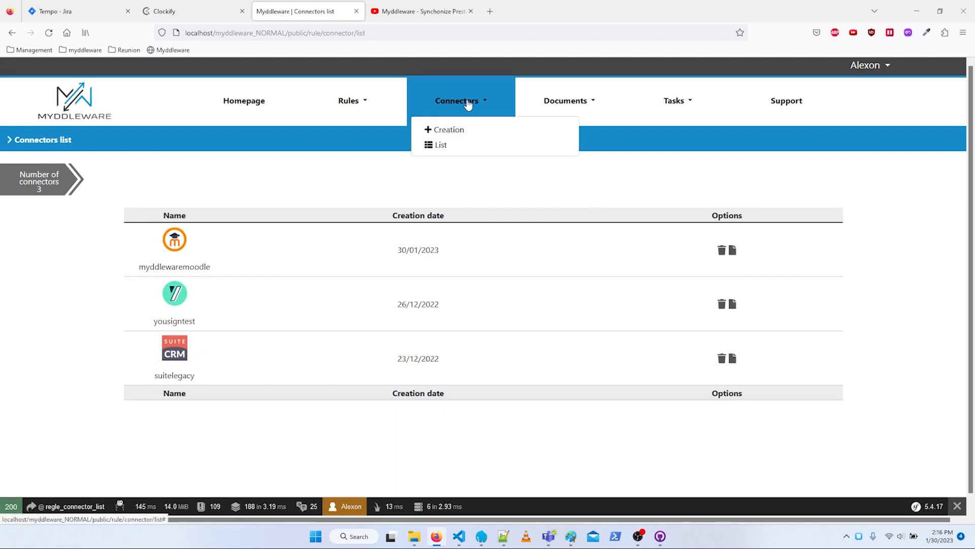
{"action": "left_click", "coordinate": [450, 130]}
{"action": "left_click", "coordinate": [347, 231]}
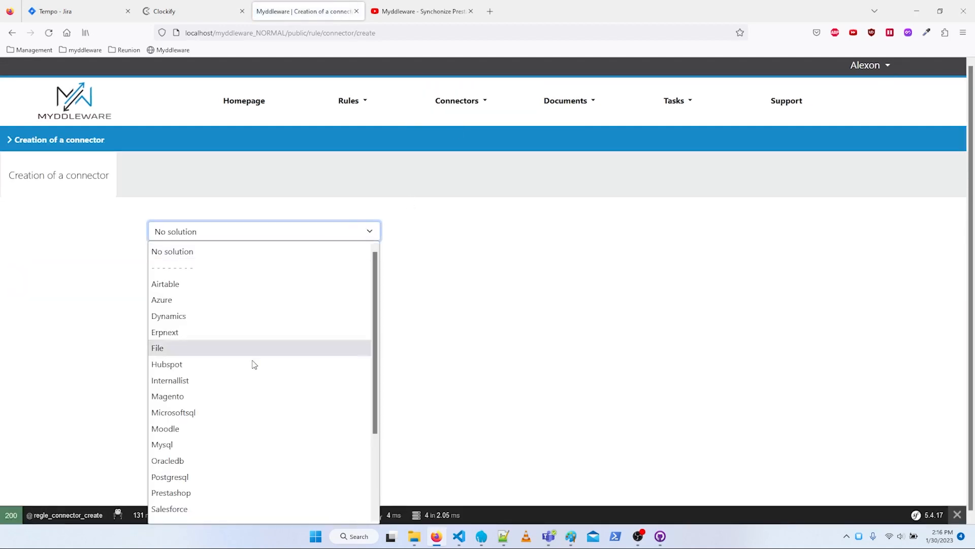
{"action": "left_click", "coordinate": [216, 491]}
{"action": "left_click", "coordinate": [537, 284]}
{"action": "type", "text": "prestashopmi"}
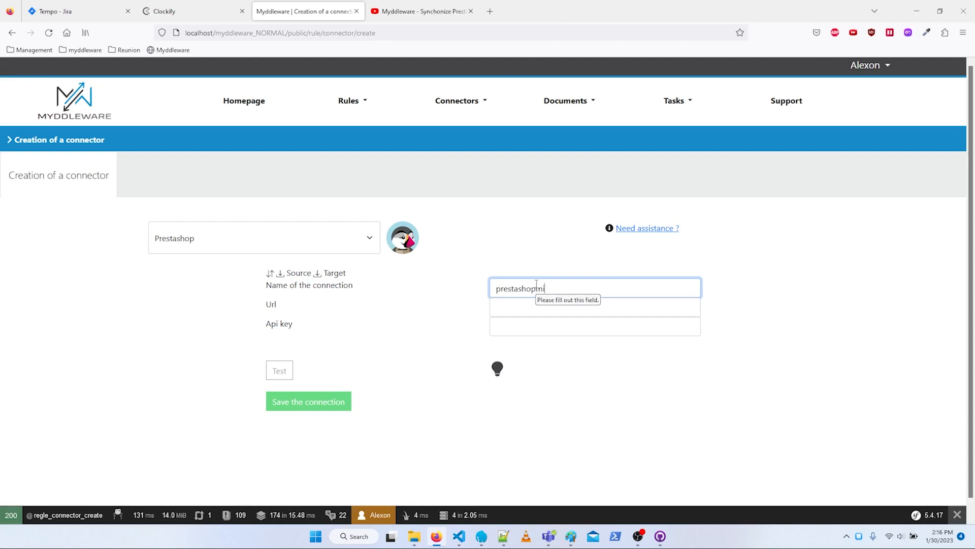
{"action": "type", "text": "ddlewar"}
{"action": "key", "text": "Tab"}
{"action": "type", "text": "https://myddleware-cloud.com/presta1782"}
- Enter the Prestashop API key, then test and save the connection
{"action": "key", "text": "Tab"}
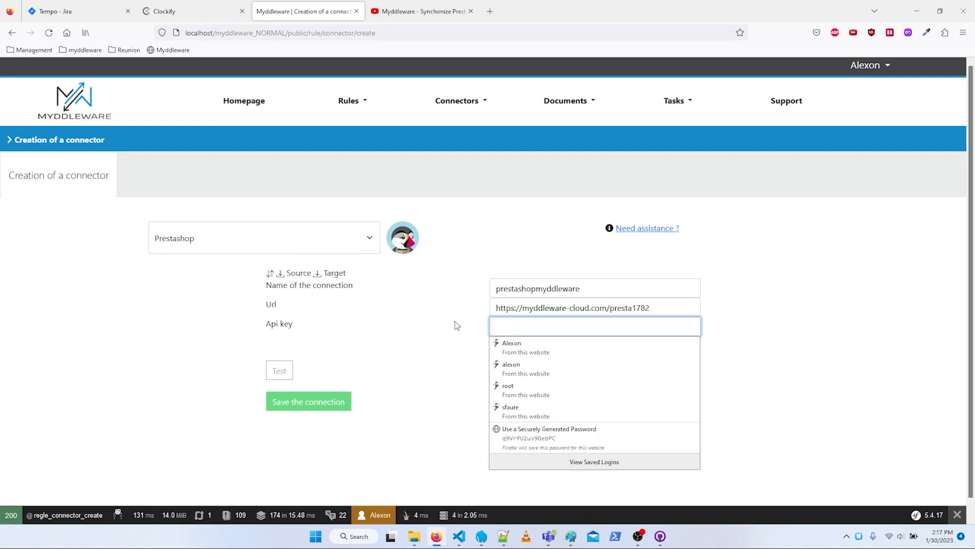
{"action": "key", "text": "ctrl+v"}
{"action": "left_click", "coordinate": [283, 373]}
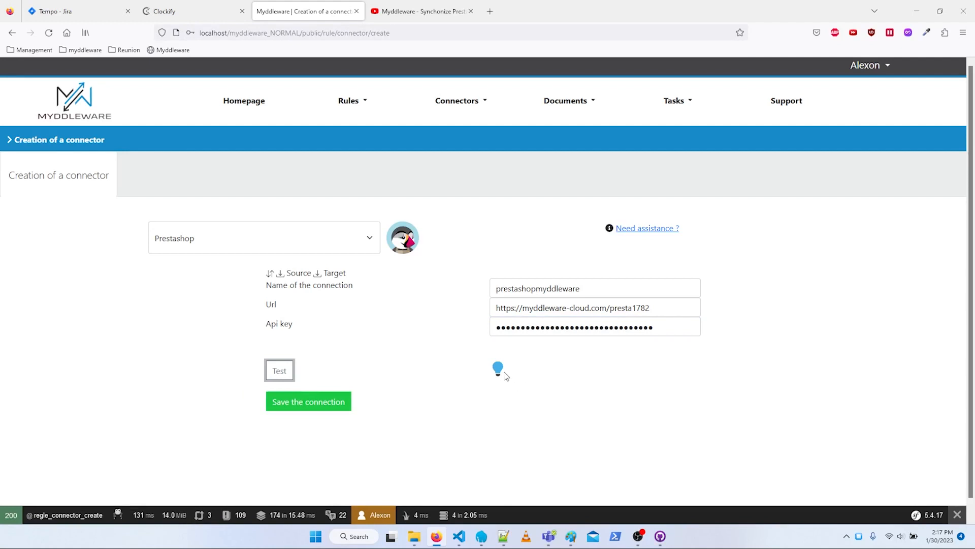
{"action": "left_click", "coordinate": [326, 404]}
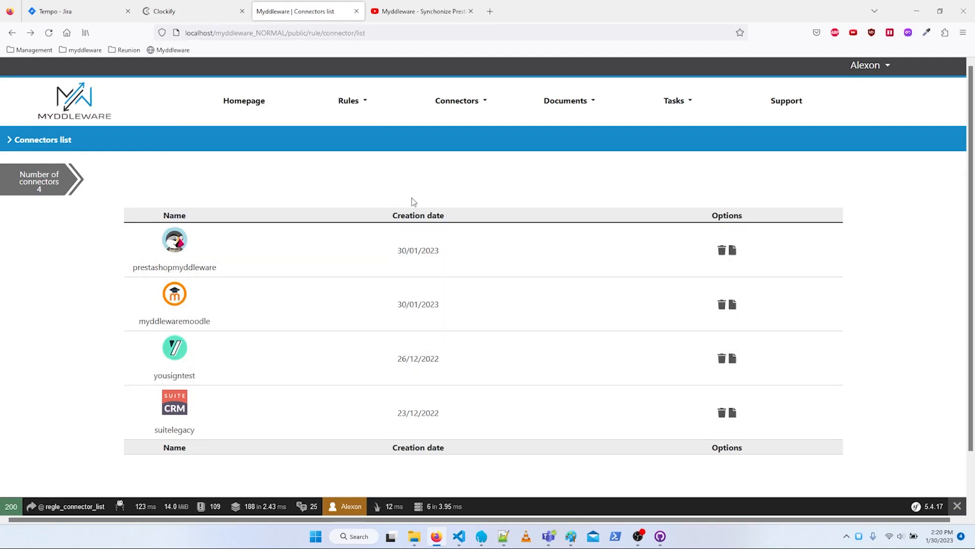
- Look at the assistance link on a new Moodle connector form and return to the connectors list
{"action": "left_click", "coordinate": [470, 102]}
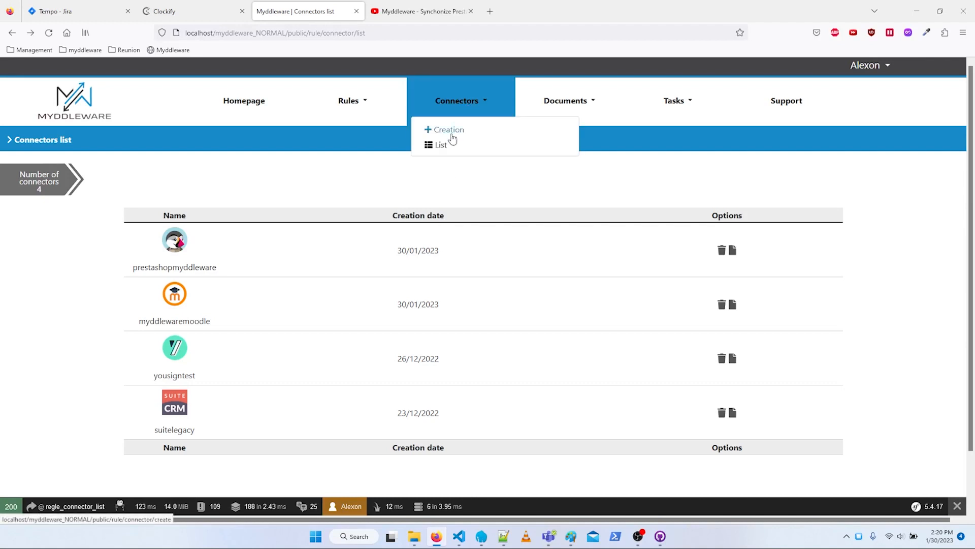
{"action": "left_click", "coordinate": [449, 130]}
{"action": "left_click", "coordinate": [191, 234]}
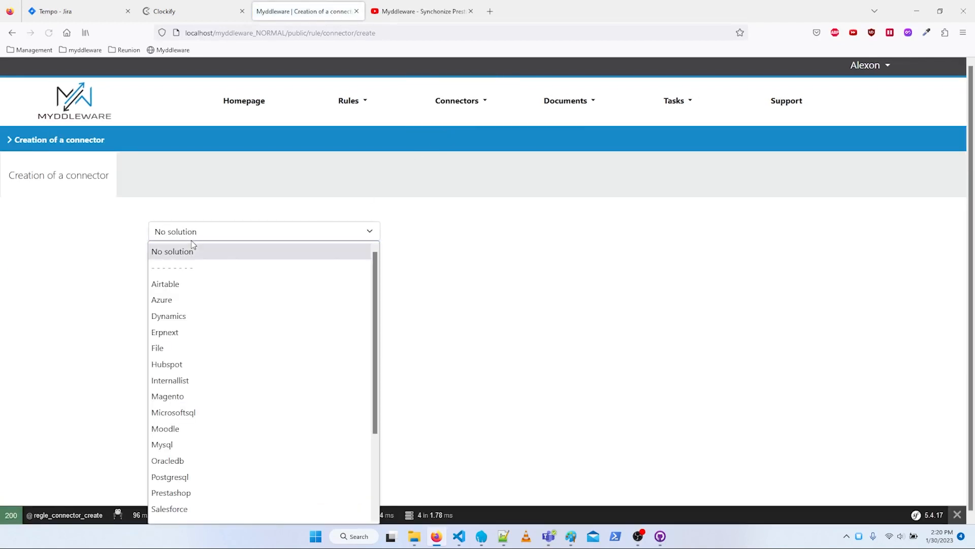
{"action": "left_click", "coordinate": [211, 429]}
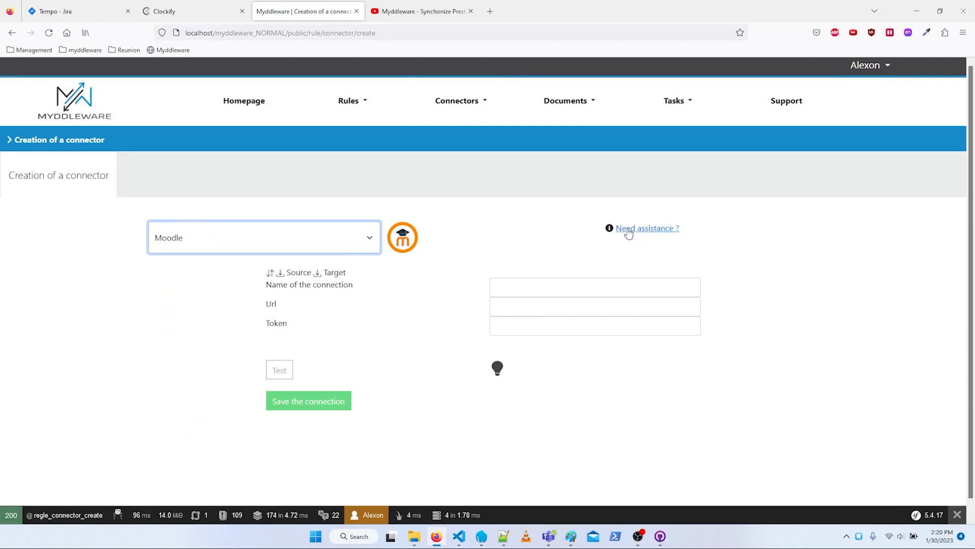
{"action": "left_click", "coordinate": [12, 32]}
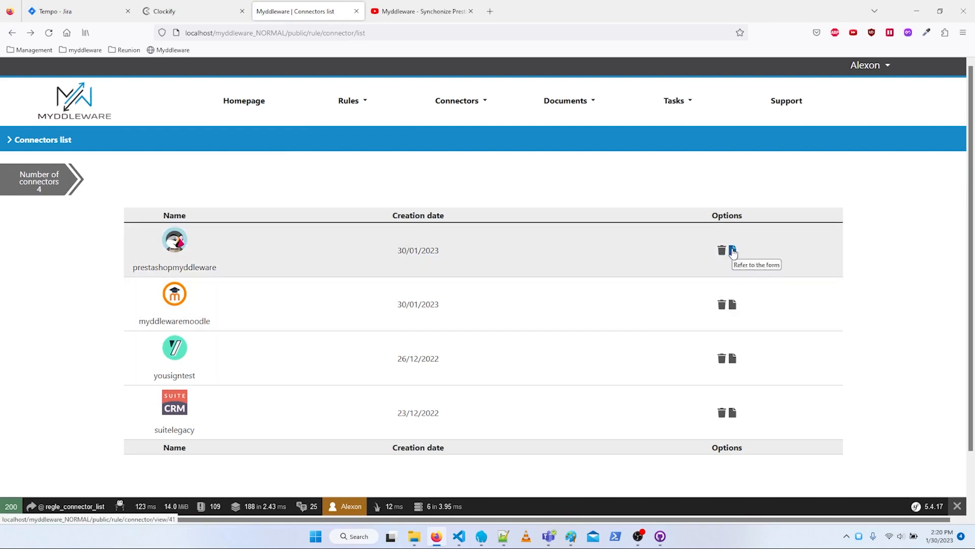
- View the prestashopmyddleware connector's form from the connectors list and close it
{"action": "left_click", "coordinate": [733, 252]}
{"action": "left_click", "coordinate": [711, 179]}
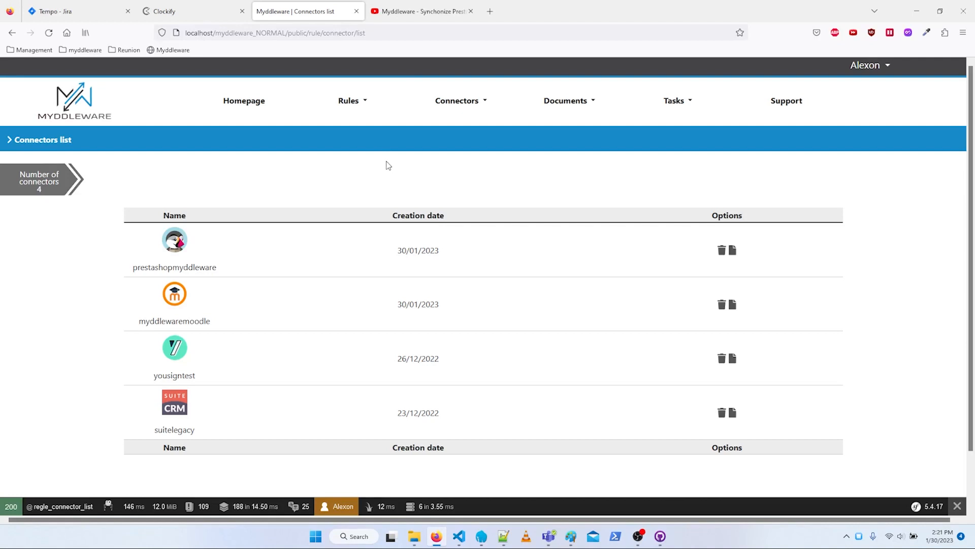
- Start creating a new rule and name it "prestashop moodle"
{"action": "left_click", "coordinate": [351, 101]}
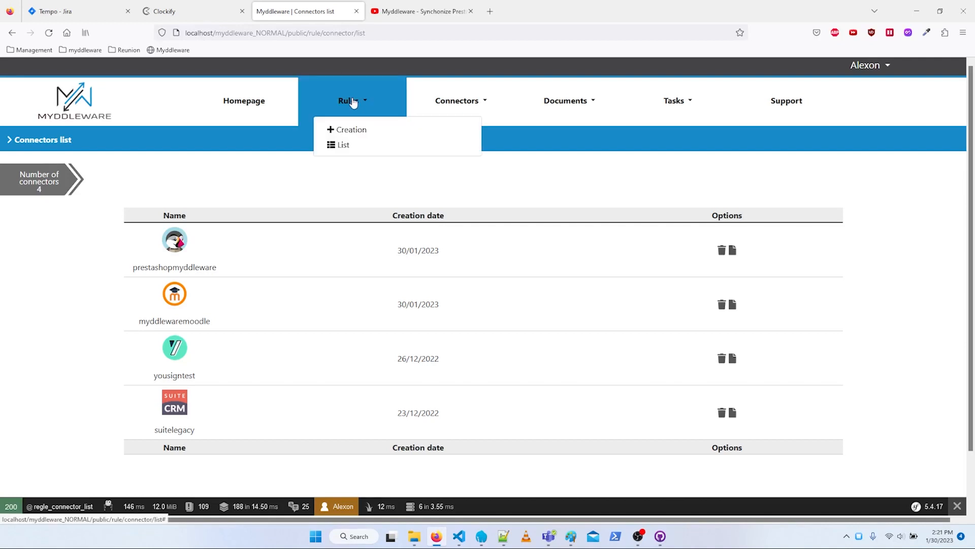
{"action": "left_click", "coordinate": [357, 130]}
{"action": "left_click", "coordinate": [473, 232]}
{"action": "type", "text": "prestashop"}
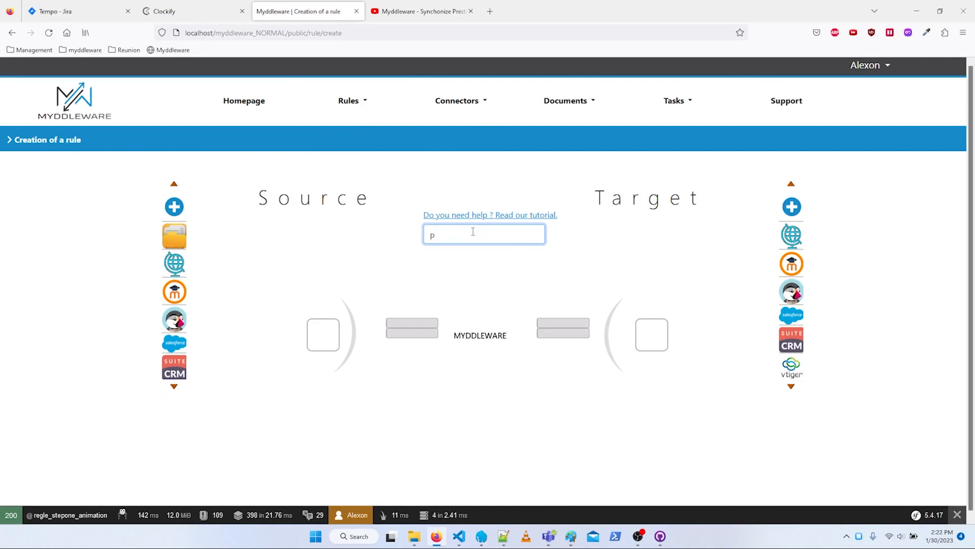
{"action": "type", "text": " moodle"}
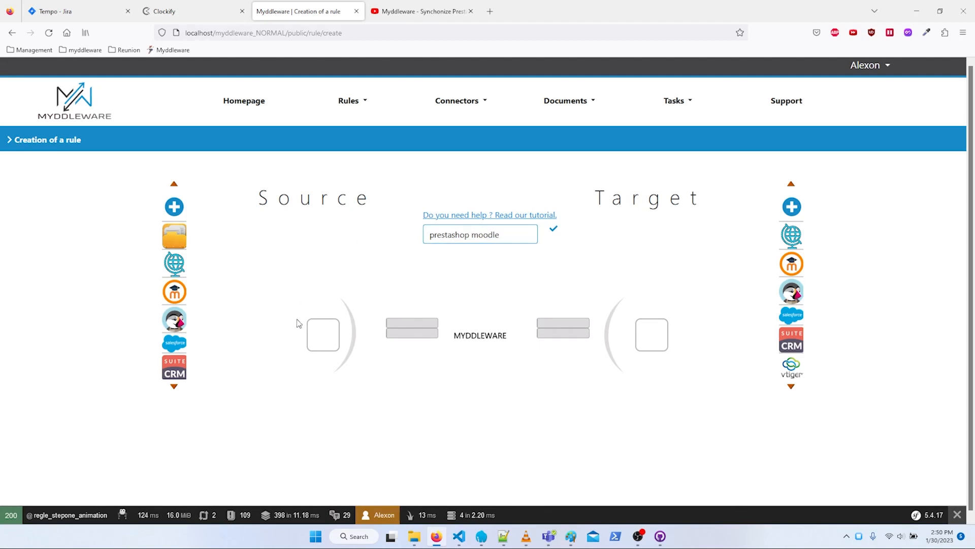
- Set Prestashop with the Prestashopmyddleware connector as the rule's source and Moodle with the Myddlewaremoodle connector as its target
{"action": "left_click", "coordinate": [173, 321]}
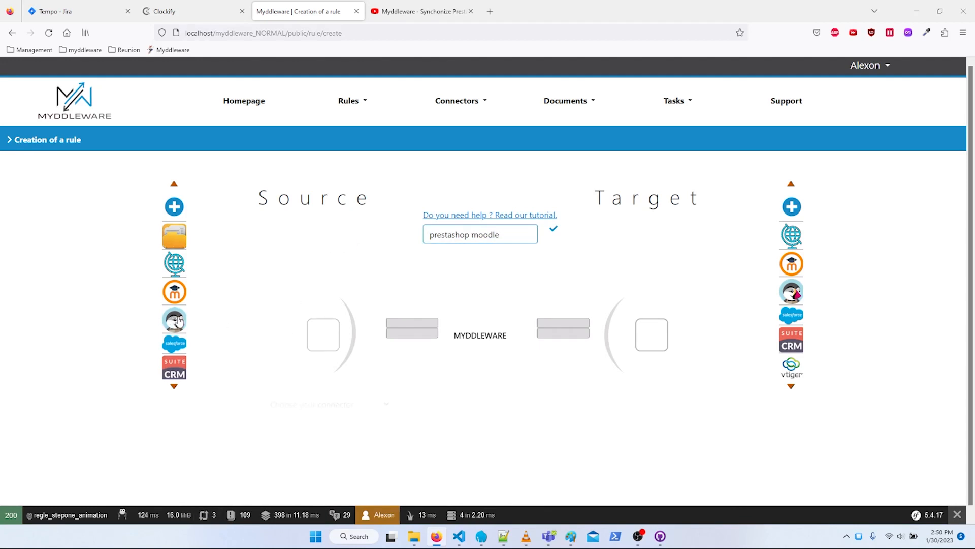
{"action": "left_click", "coordinate": [792, 264]}
{"action": "scroll", "coordinate": [392, 283], "scroll_direction": "down", "scroll_amount": 1}
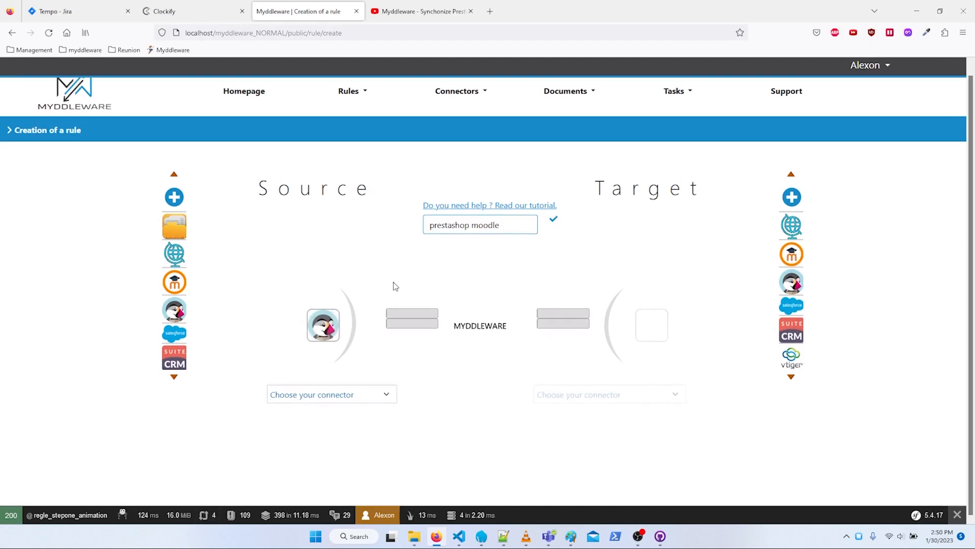
{"action": "left_click", "coordinate": [333, 396]}
{"action": "left_click", "coordinate": [314, 446]}
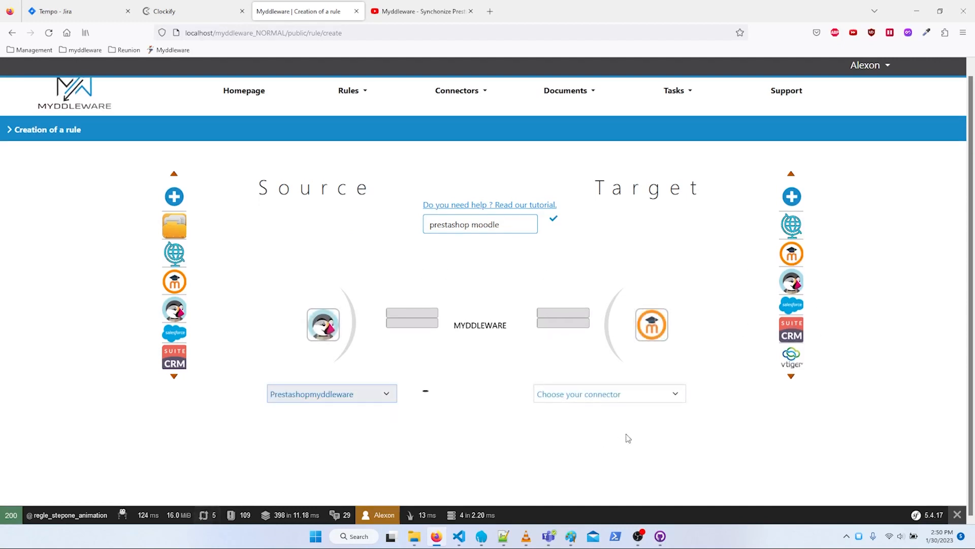
{"action": "left_click", "coordinate": [627, 399]}
{"action": "left_click", "coordinate": [581, 447]}
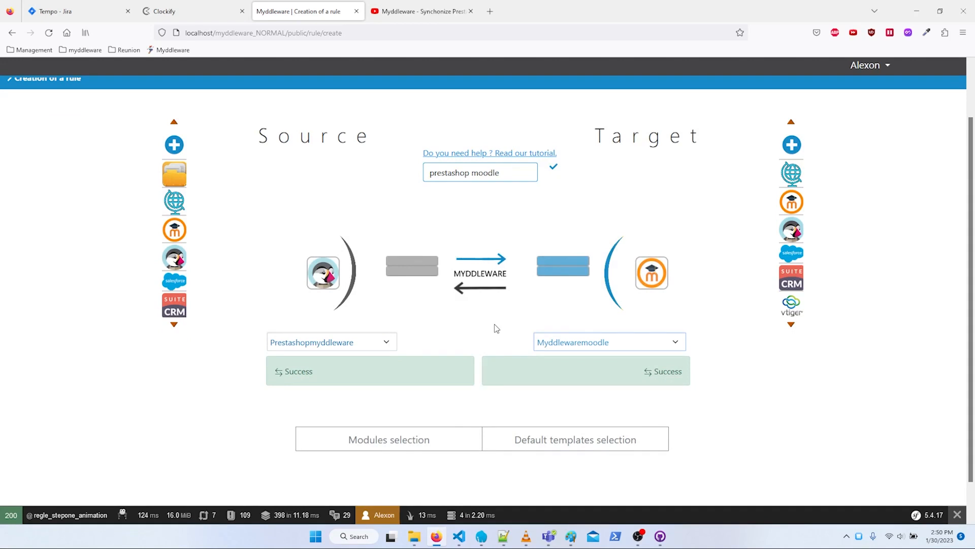
- Use module selection to choose Product delivery as the source module and Groups as the target module
{"action": "scroll", "coordinate": [479, 322], "scroll_direction": "down", "scroll_amount": 1}
{"action": "left_click", "coordinate": [388, 439]}
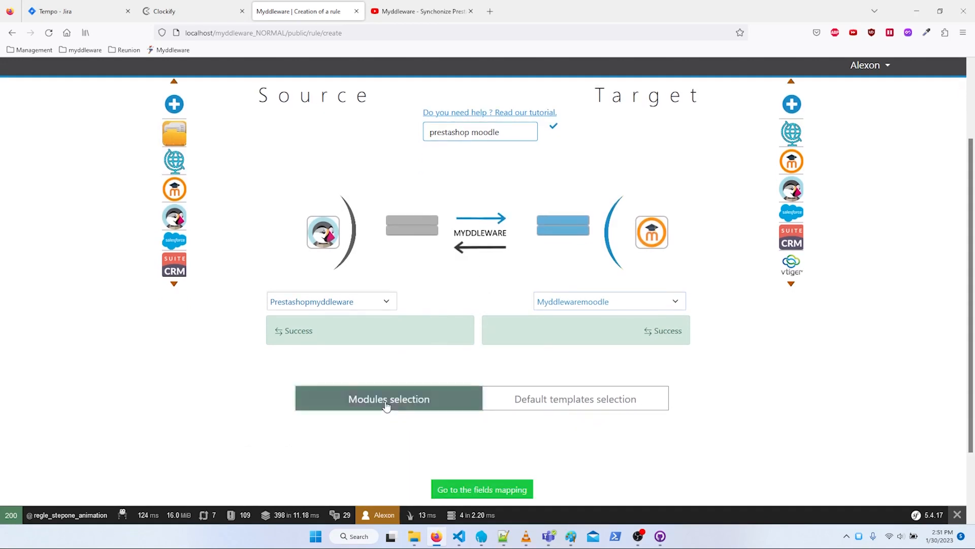
{"action": "scroll", "coordinate": [386, 402], "scroll_direction": "down", "scroll_amount": 2}
{"action": "left_click", "coordinate": [349, 358]}
{"action": "left_click", "coordinate": [313, 294]}
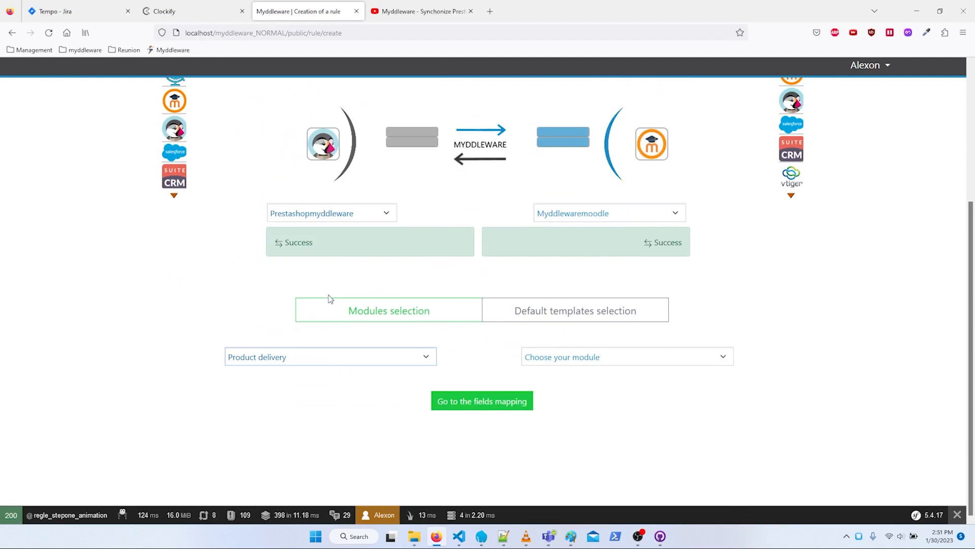
{"action": "left_click", "coordinate": [614, 356]}
{"action": "left_click", "coordinate": [612, 440]}
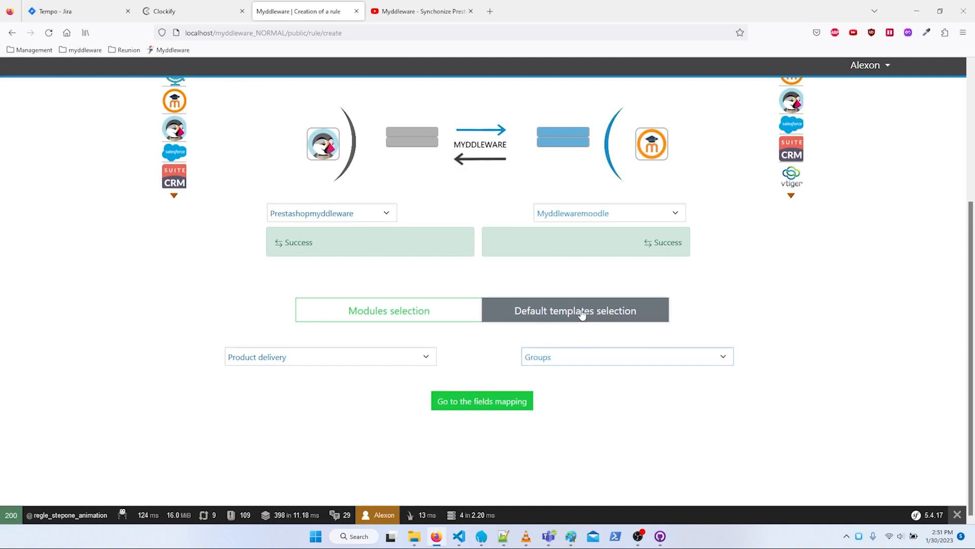
- Switch the rule to default templates and select the prestashop_moodle_user_enrolment_course template
{"action": "left_click", "coordinate": [582, 314]}
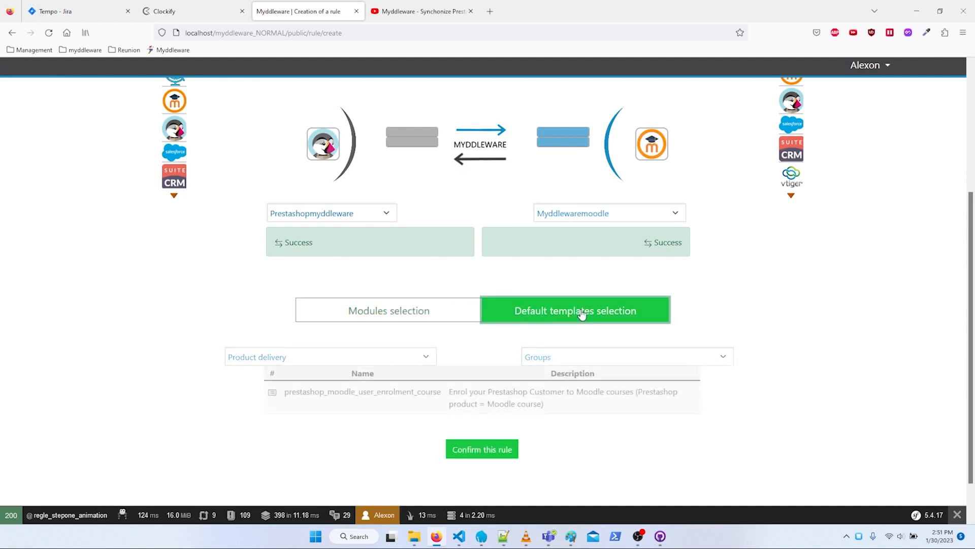
{"action": "left_click", "coordinate": [492, 382]}
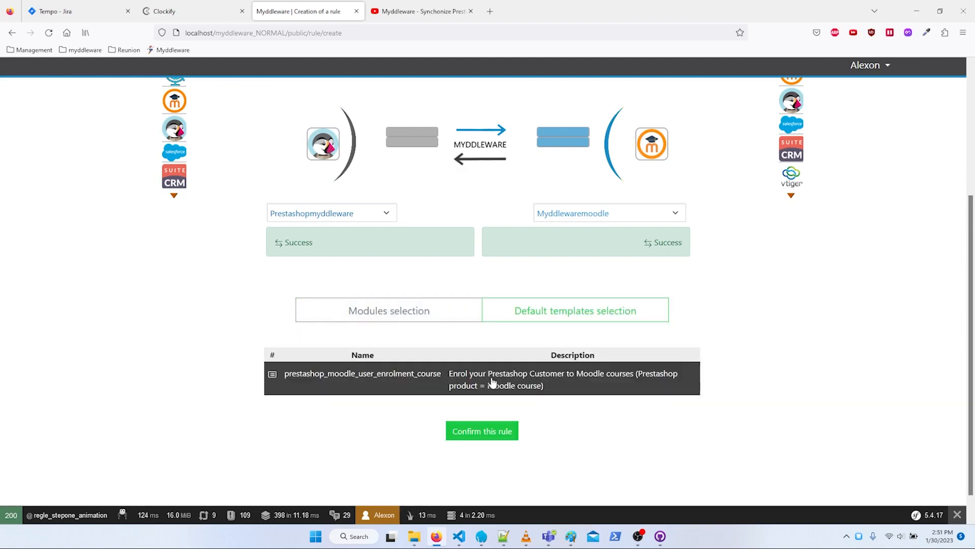
- Confirm the prestashop moodle rule to generate its rules from the selected template
{"action": "left_click", "coordinate": [482, 432]}
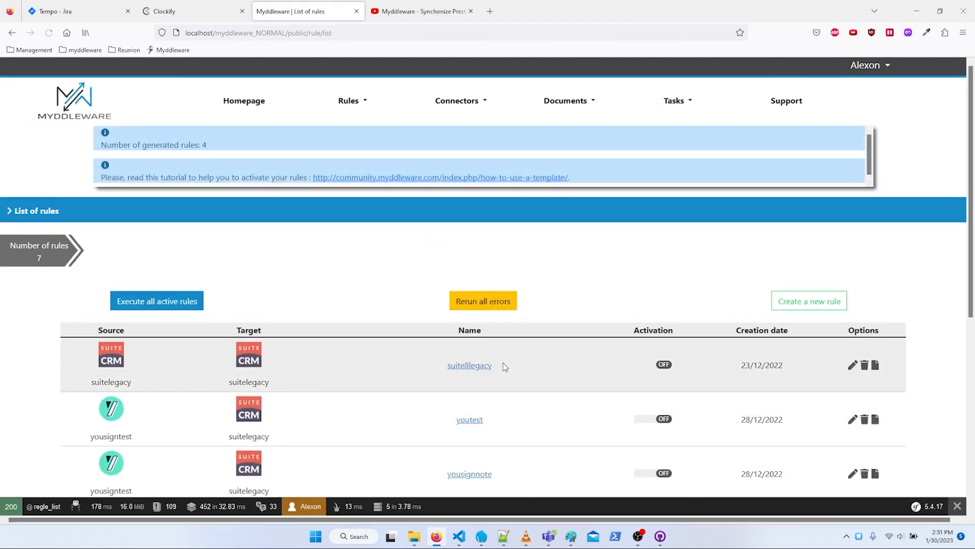
{"action": "scroll", "coordinate": [425, 355], "scroll_direction": "down", "scroll_amount": 5}
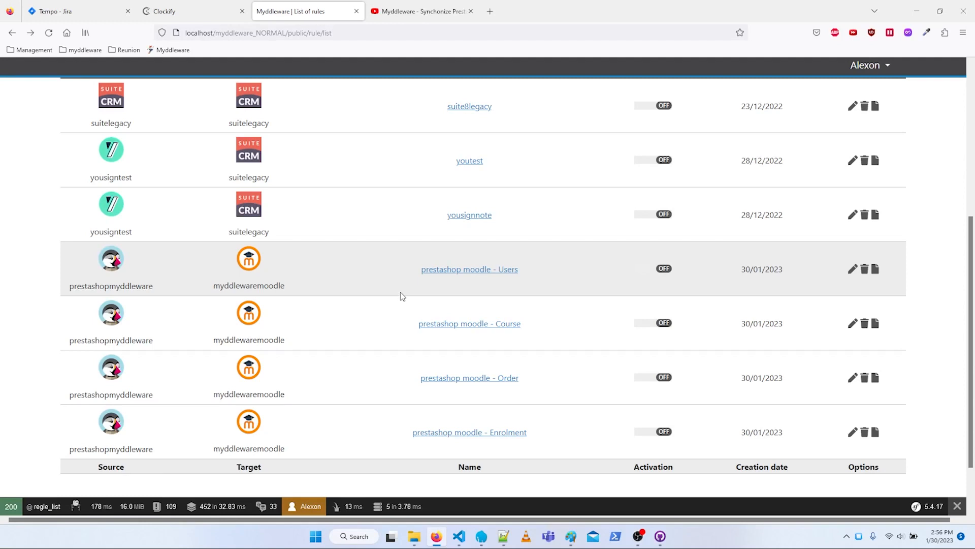
- Enable automatic synchronisation for the prestashop moodle - Users rule and review its field mapping
{"action": "left_click", "coordinate": [468, 270]}
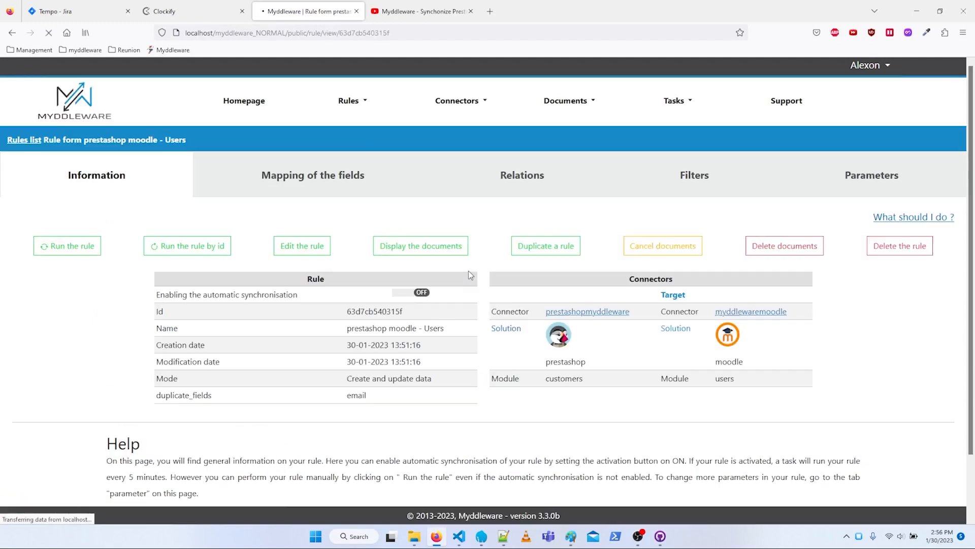
{"action": "left_click", "coordinate": [419, 294]}
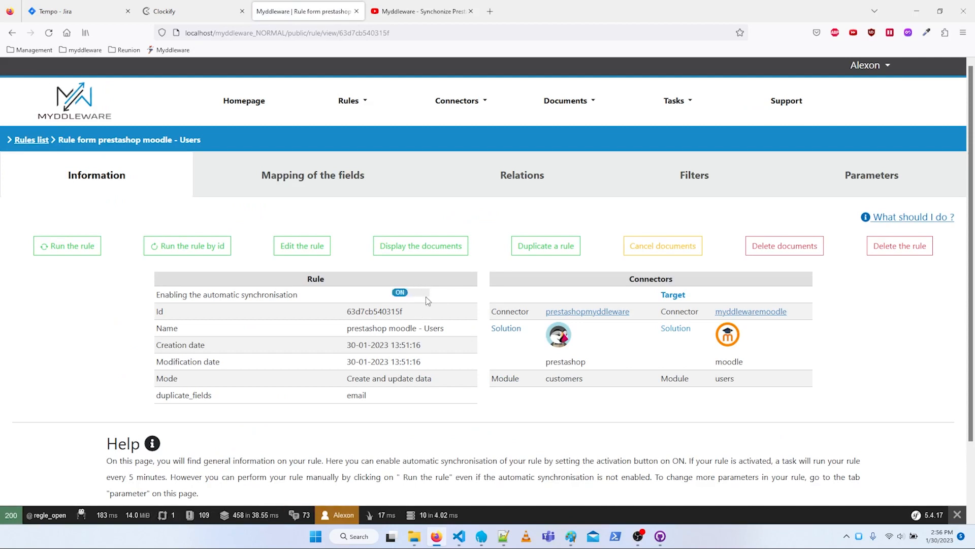
{"action": "left_click", "coordinate": [350, 179]}
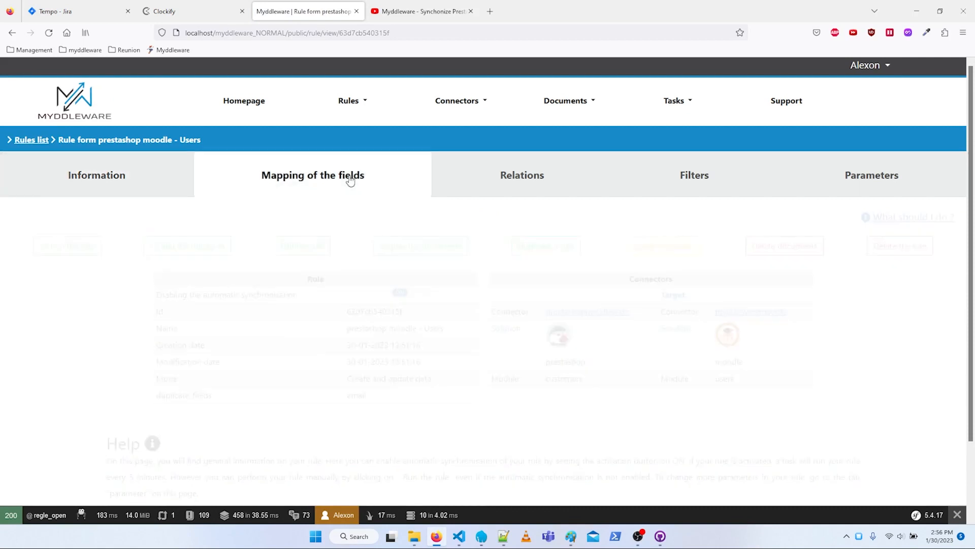
{"action": "scroll", "coordinate": [319, 244], "scroll_direction": "down", "scroll_amount": 1}
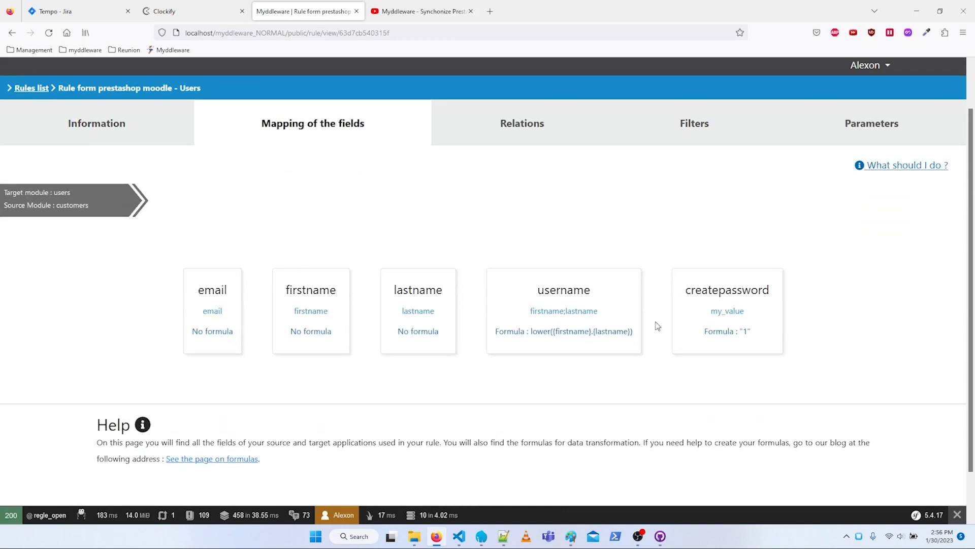
{"action": "left_click", "coordinate": [839, 127]}
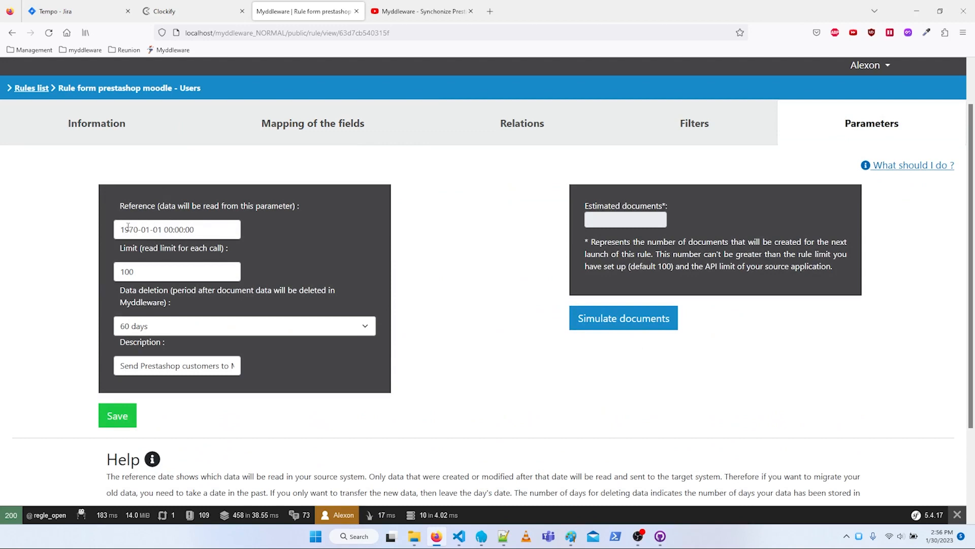
{"action": "left_click", "coordinate": [137, 230]}
{"action": "scroll", "coordinate": [167, 269], "scroll_direction": "up", "scroll_amount": 1}
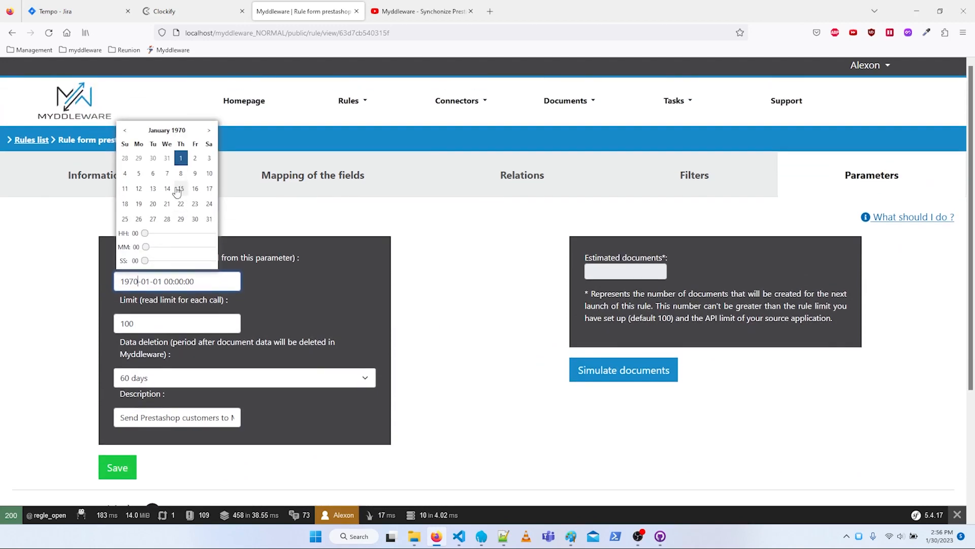
{"action": "type", "text": "2021"}
{"action": "key", "text": "BackSpace"}
{"action": "key", "text": "BackSpace"}
{"action": "key", "text": "BackSpace"}
{"action": "key", "text": "BackSpace"}
{"action": "left_click", "coordinate": [343, 292]}
{"action": "left_click", "coordinate": [179, 282]}
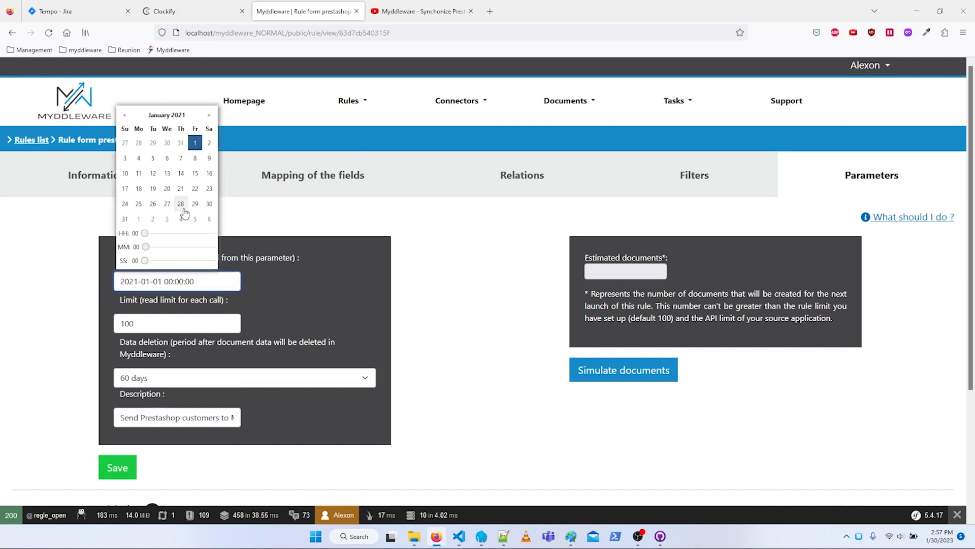
{"action": "left_click", "coordinate": [196, 143]}
{"action": "left_click", "coordinate": [302, 288]}
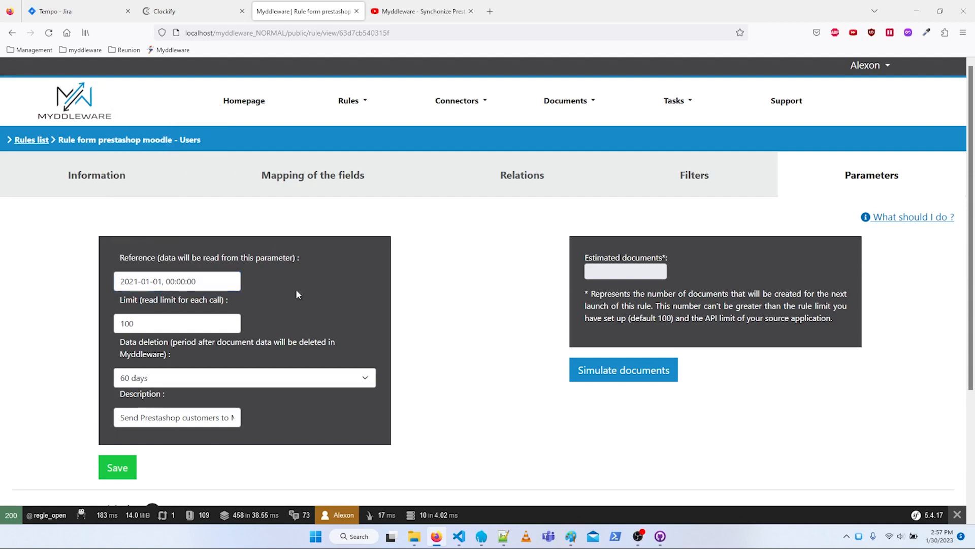
{"action": "left_click", "coordinate": [588, 377]}
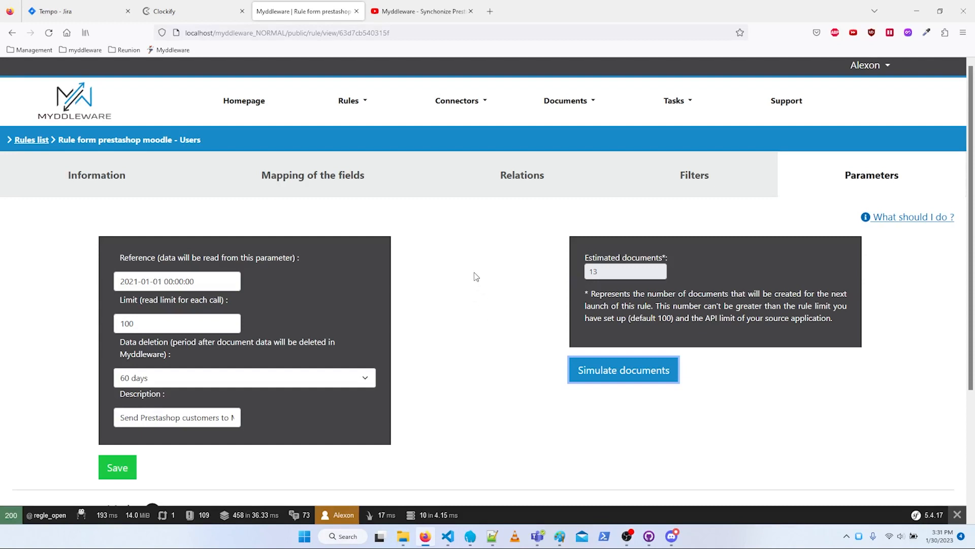
- Activate the prestashop moodle - Course rule and review its field mapping
{"action": "left_click", "coordinate": [11, 33]}
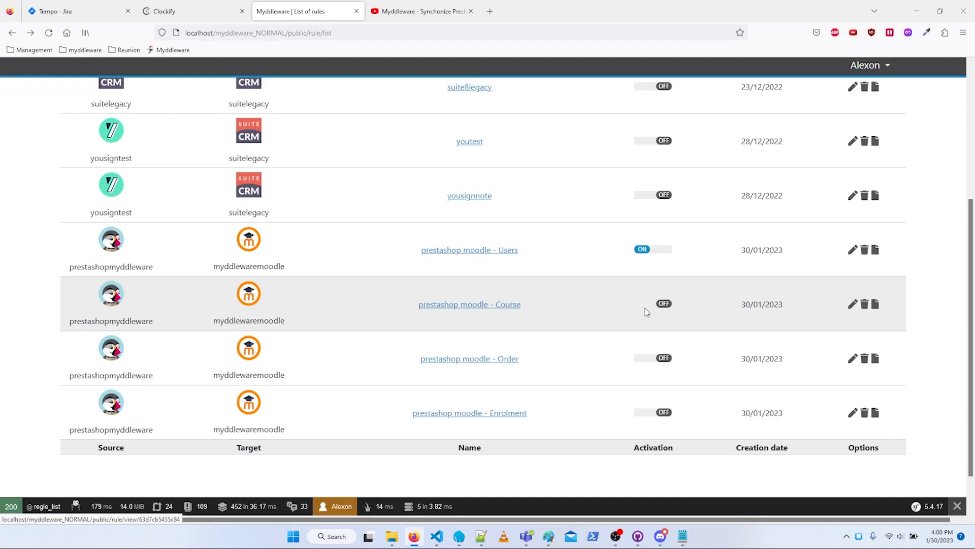
{"action": "left_click", "coordinate": [660, 304]}
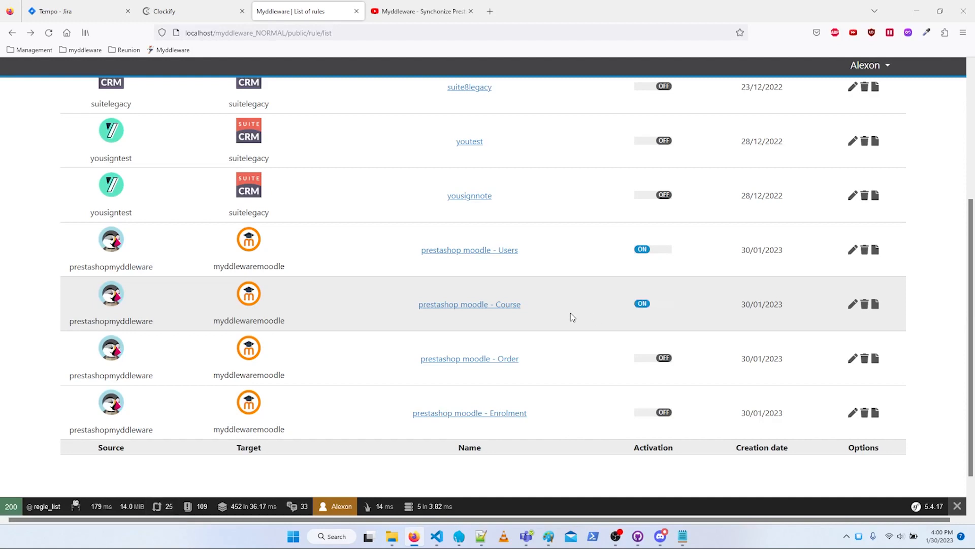
{"action": "left_click", "coordinate": [464, 305]}
{"action": "left_click", "coordinate": [358, 179]}
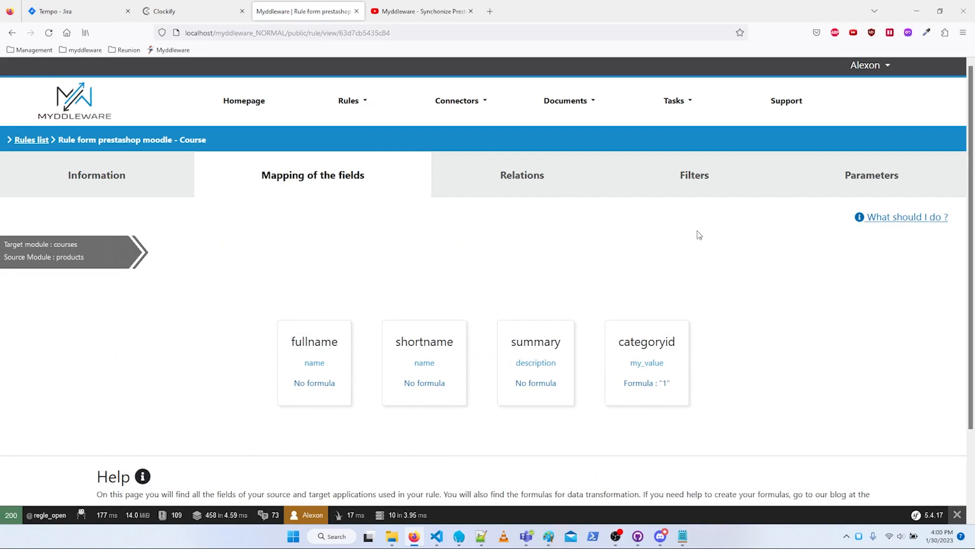
{"action": "left_click", "coordinate": [899, 172]}
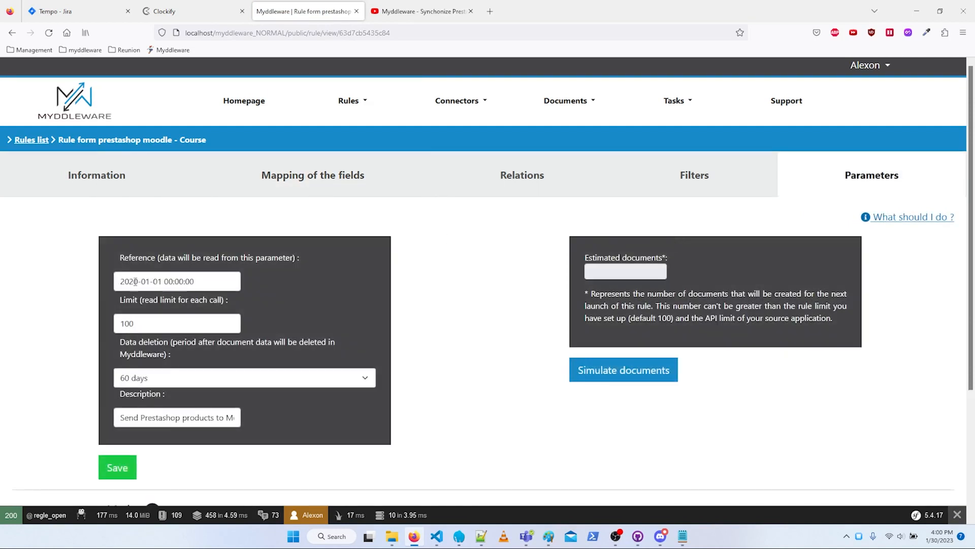
{"action": "left_click_drag", "start_coordinate": [134, 281], "coordinate": [139, 282]}
{"action": "type", "text": "1"}
{"action": "left_click", "coordinate": [526, 279]}
{"action": "left_click", "coordinate": [117, 469]}
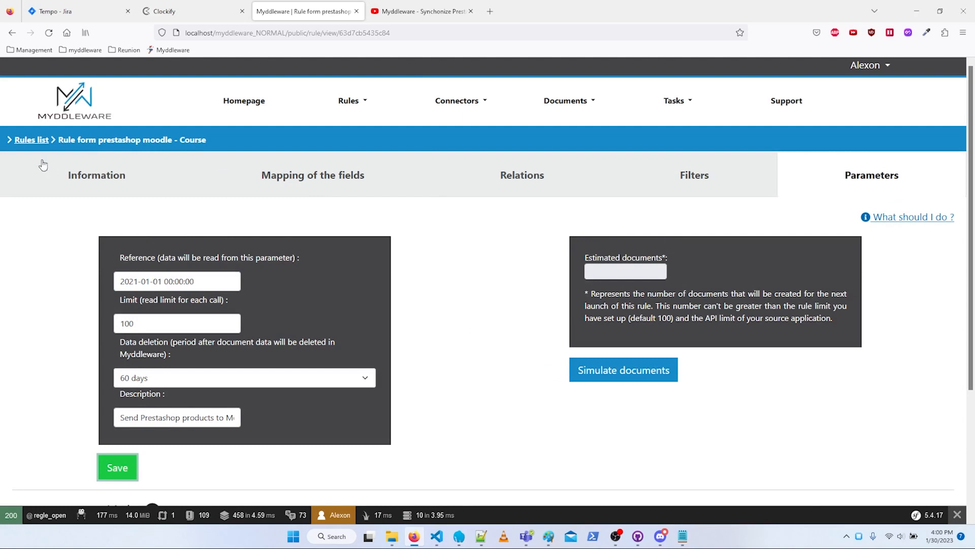
- Activate the prestashop moodle - Order rule from the rules list and open its details
{"action": "left_click", "coordinate": [11, 33]}
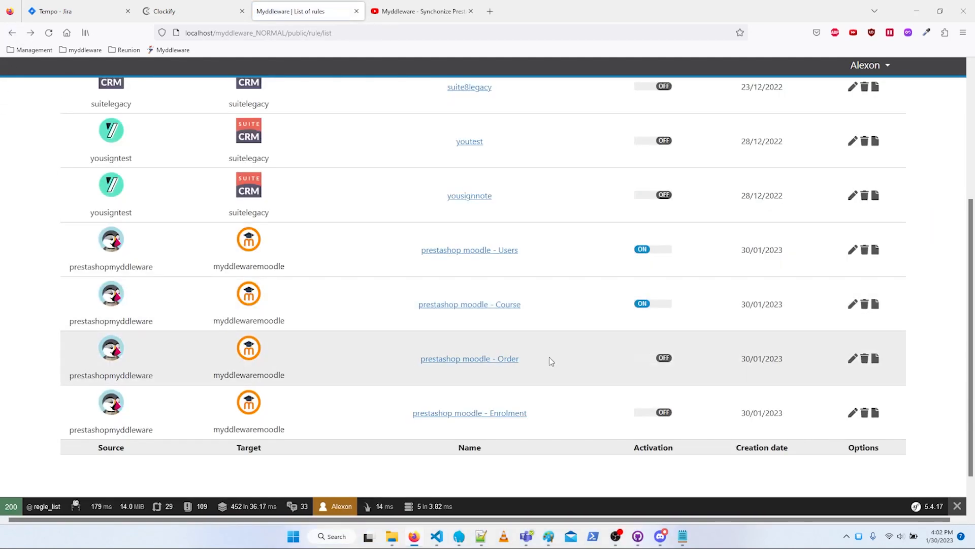
{"action": "left_click", "coordinate": [651, 361]}
{"action": "left_click", "coordinate": [480, 359]}
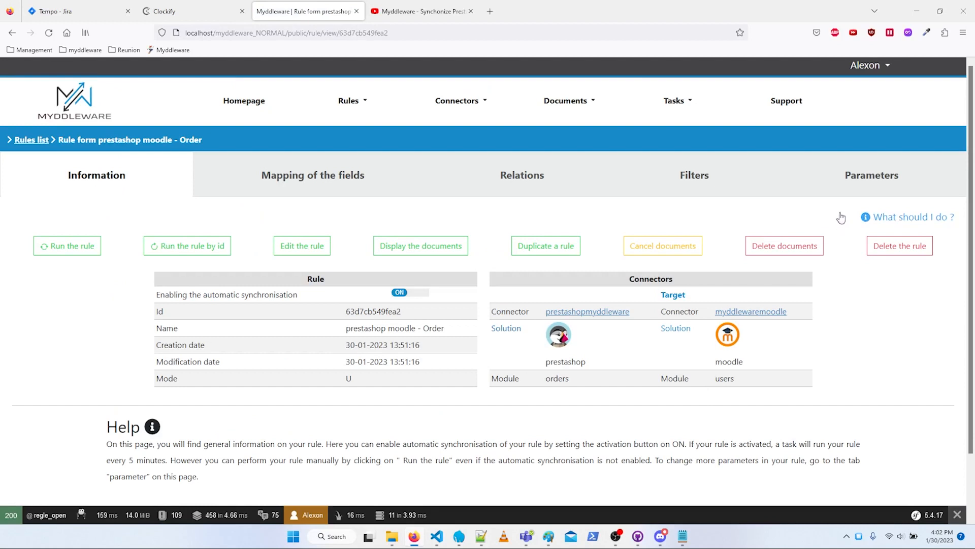
- Change the last digit of the Order rule's reference year to 1 and save its parameters
{"action": "left_click", "coordinate": [821, 191]}
{"action": "left_click", "coordinate": [138, 280]}
{"action": "key", "text": "BackSpace"}
{"action": "type", "text": "1"}
{"action": "left_click", "coordinate": [119, 467]}
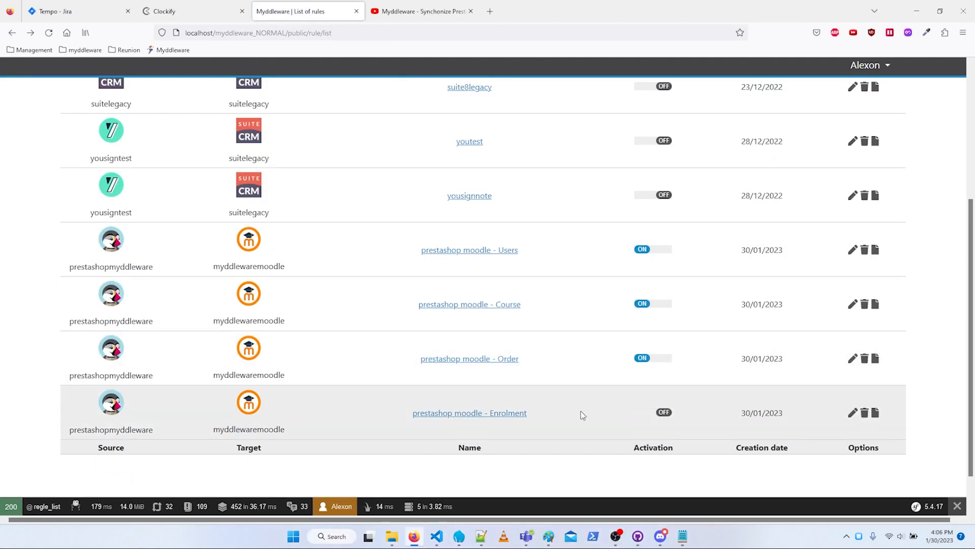
- Activate the prestashop moodle - Enrolment rule and check its parameters
{"action": "left_click", "coordinate": [666, 414]}
{"action": "left_click", "coordinate": [490, 413]}
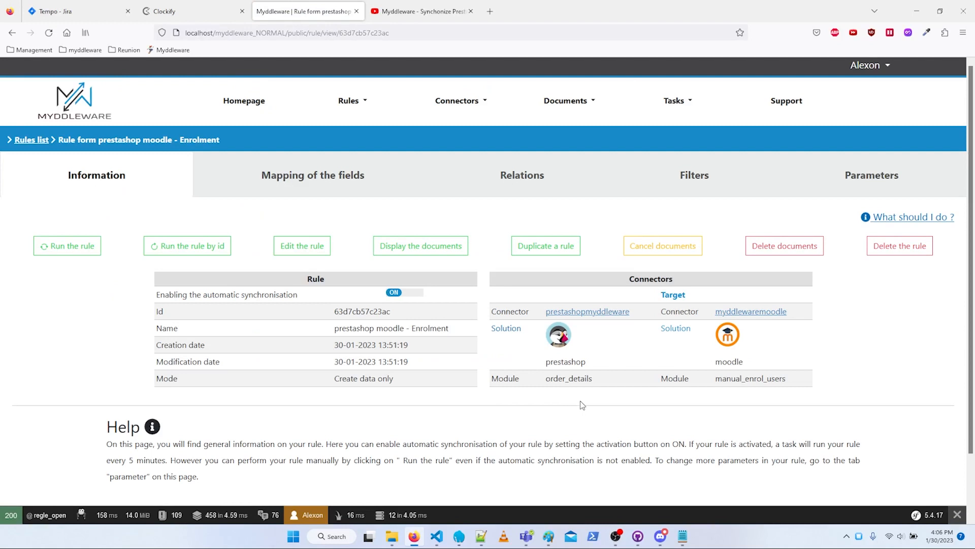
{"action": "left_click", "coordinate": [854, 175]}
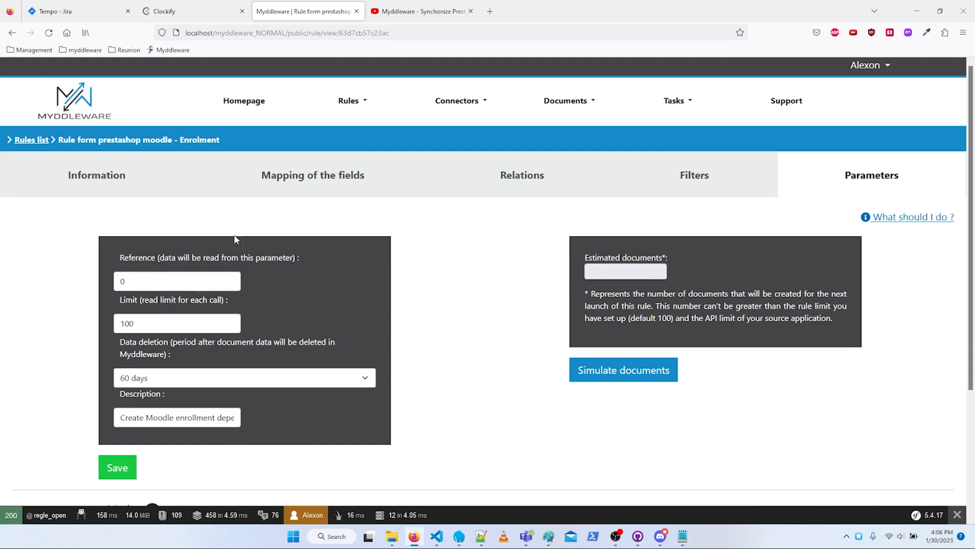
{"action": "left_click", "coordinate": [12, 33]}
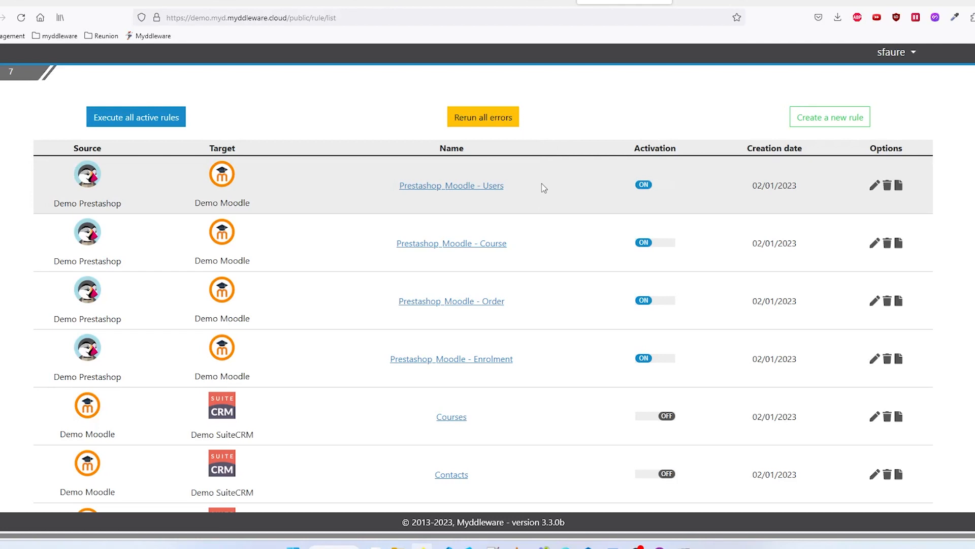
- Examine the PrestaShop order for Competence Demo Source, the customer's Myddleware synchronisation document, and the participants of the matching Moodle course
{"action": "left_click", "coordinate": [430, 2]}
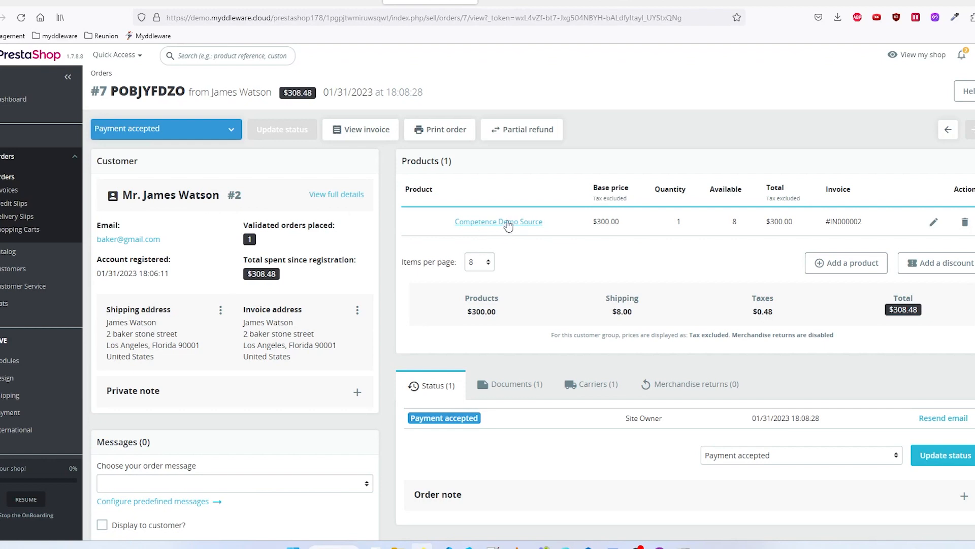
{"action": "left_click", "coordinate": [527, 2]}
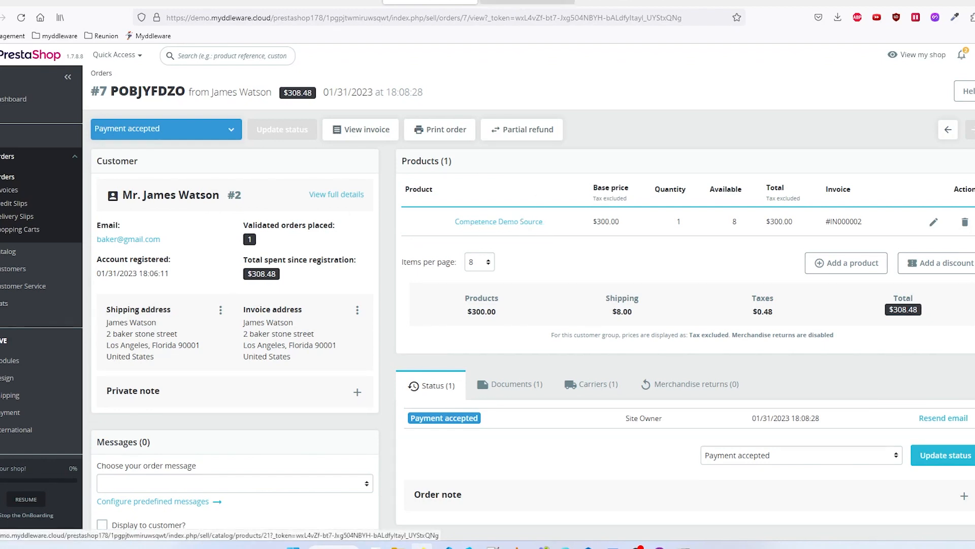
{"action": "scroll", "coordinate": [124, 224], "scroll_direction": "up", "scroll_amount": 1}
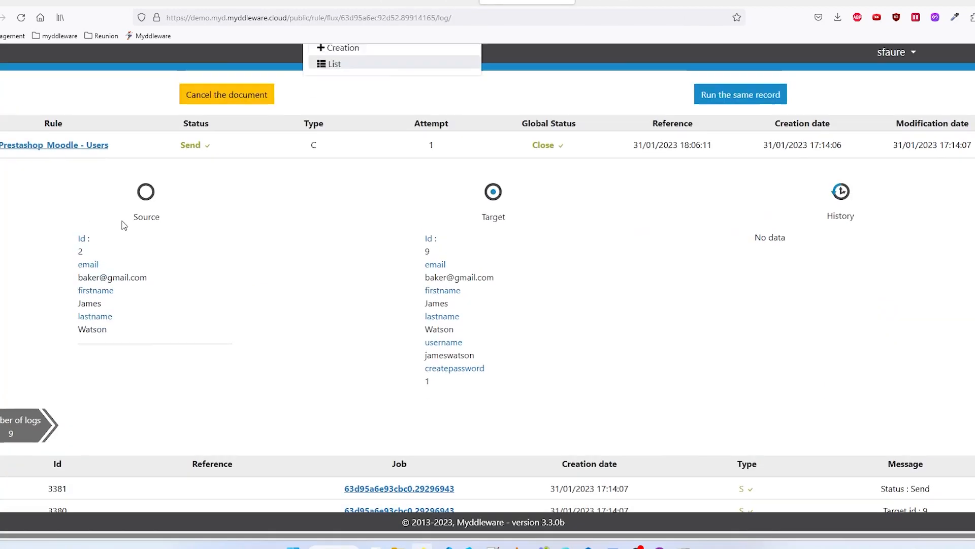
{"action": "scroll", "coordinate": [309, 262], "scroll_direction": "down", "scroll_amount": 1}
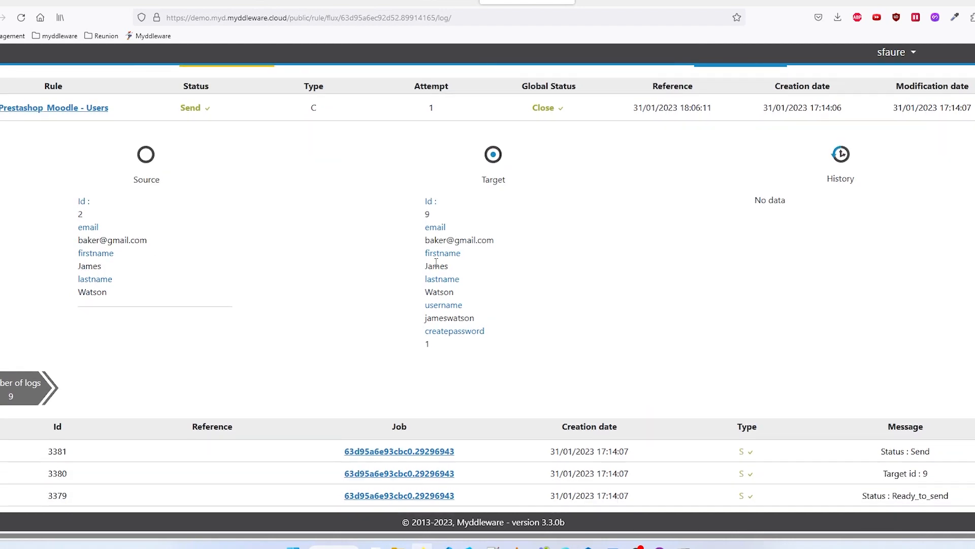
{"action": "left_click", "coordinate": [775, 4]}
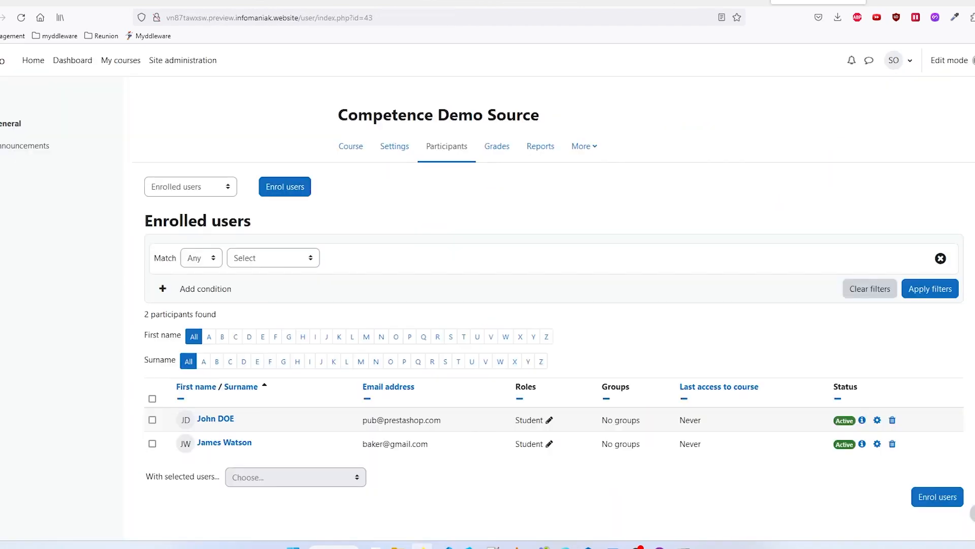